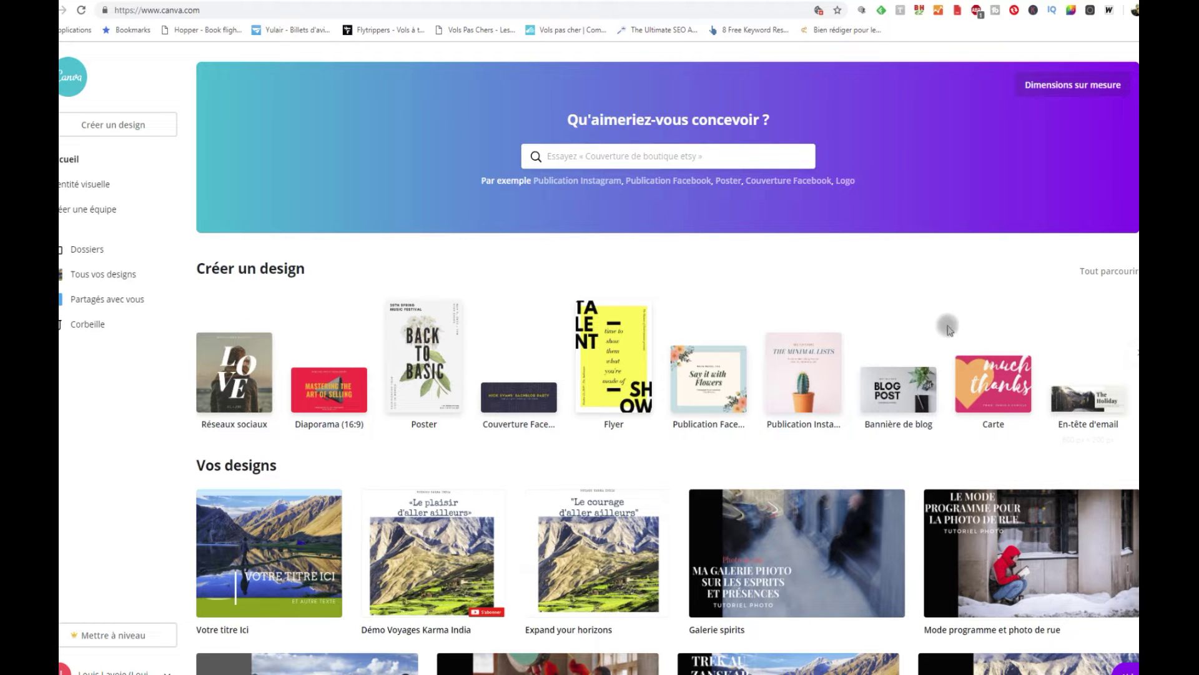
# Create a new custom-size design of 1920 × 1080 px.
pyautogui.click(1132, 352)
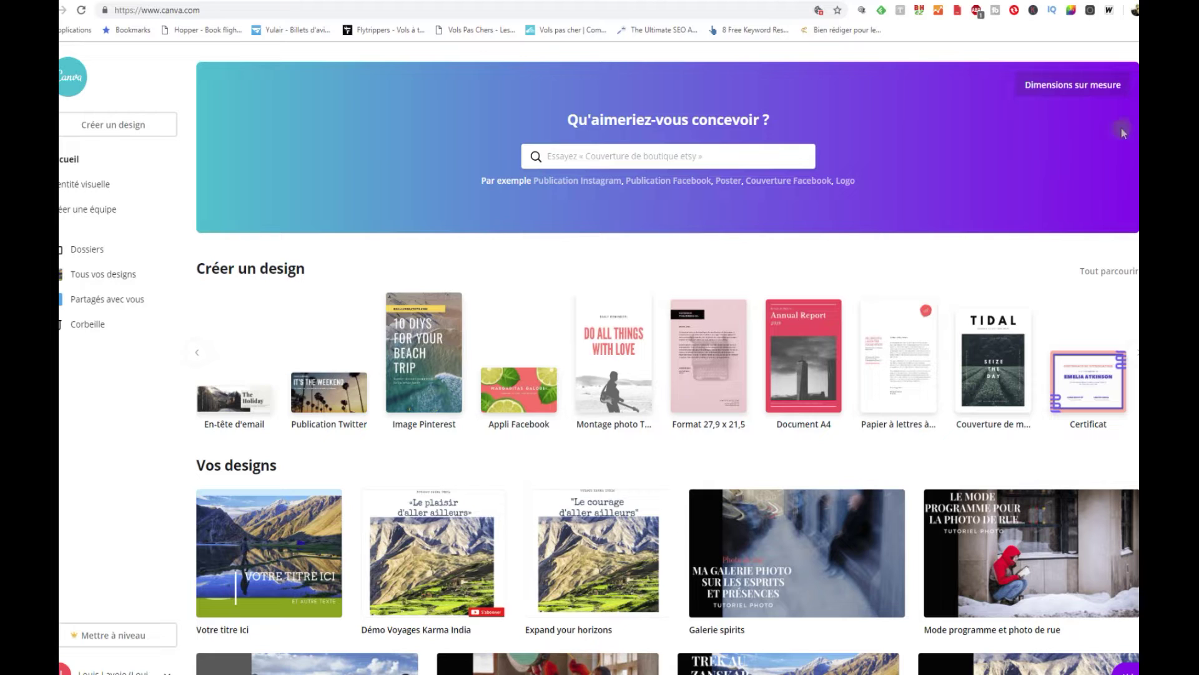
pyautogui.click(1078, 92)
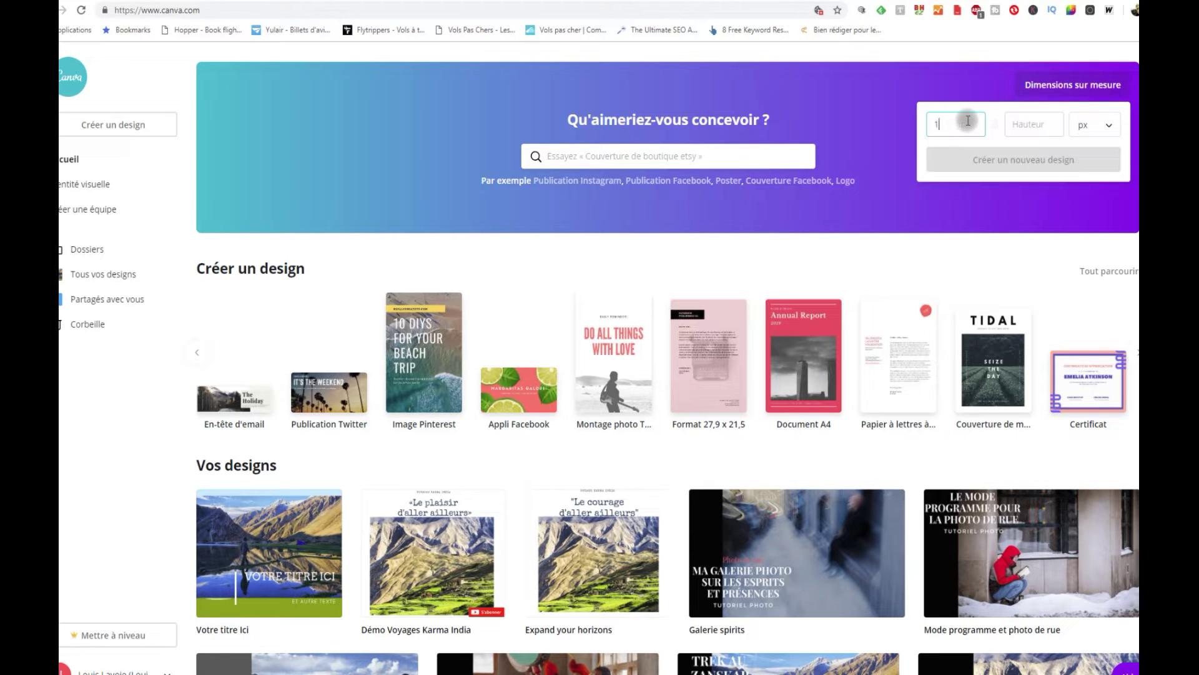
pyautogui.click(1046, 123)
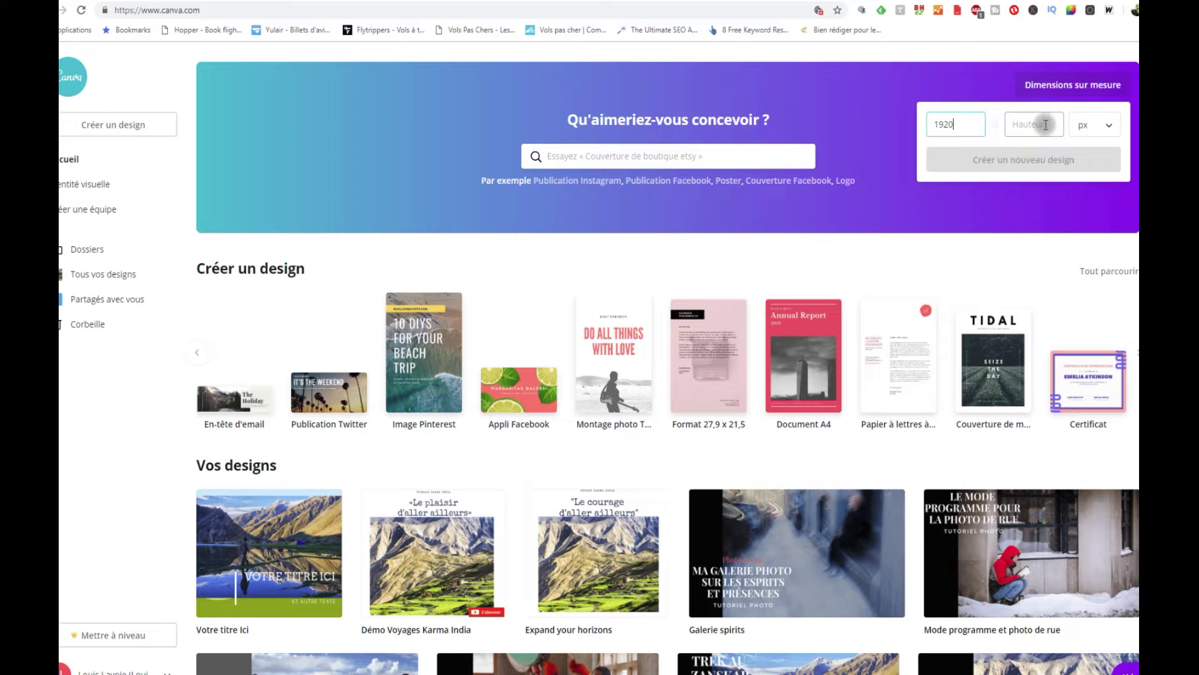
pyautogui.write('1080')
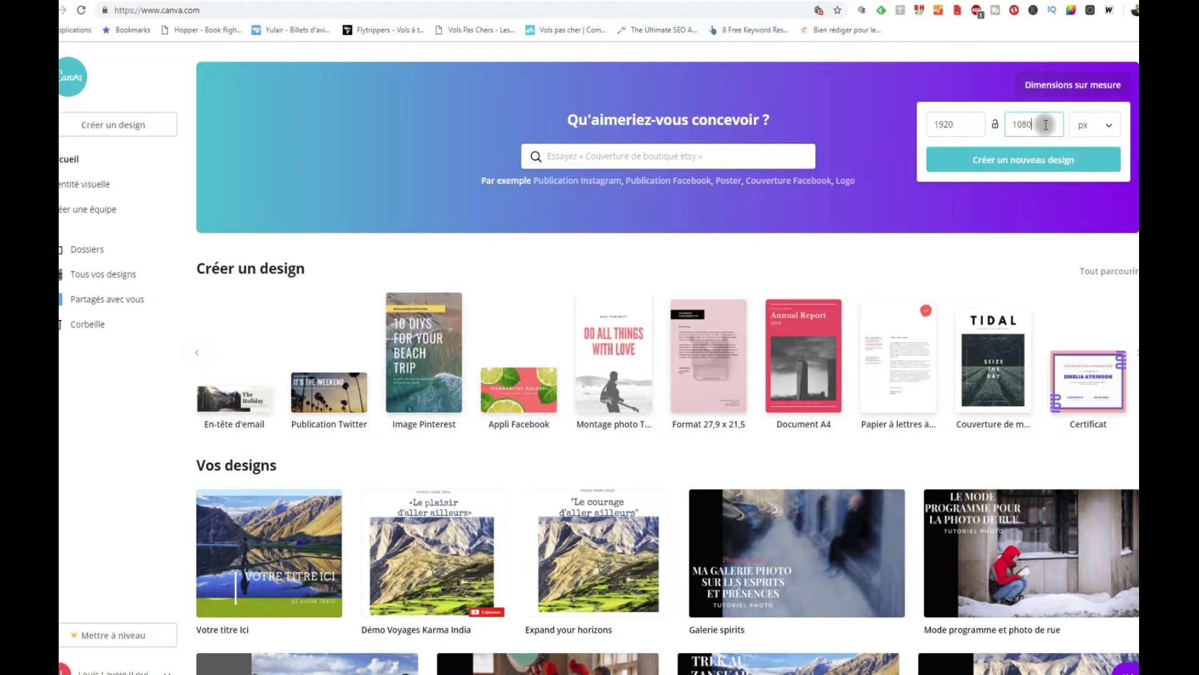
pyautogui.click(1065, 166)
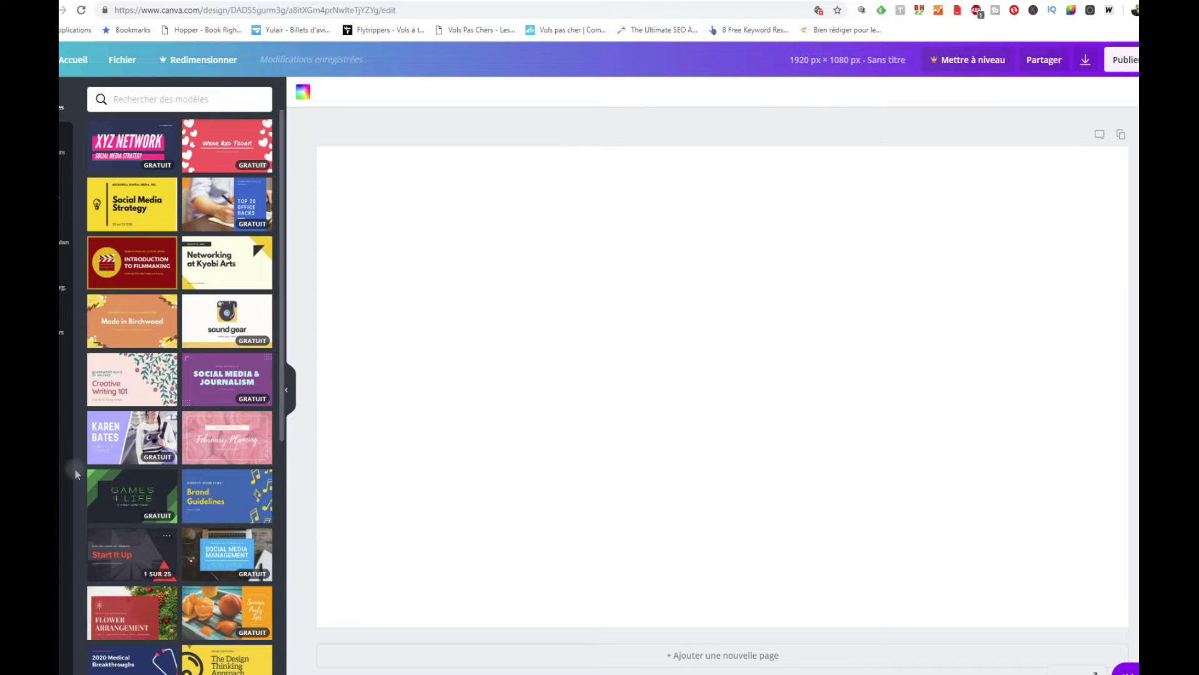
# Insert the uploaded photo of the red-robed monks and enlarge it to the full page height, leaving a blank strip along the page's left side.
pyautogui.click(63, 286)
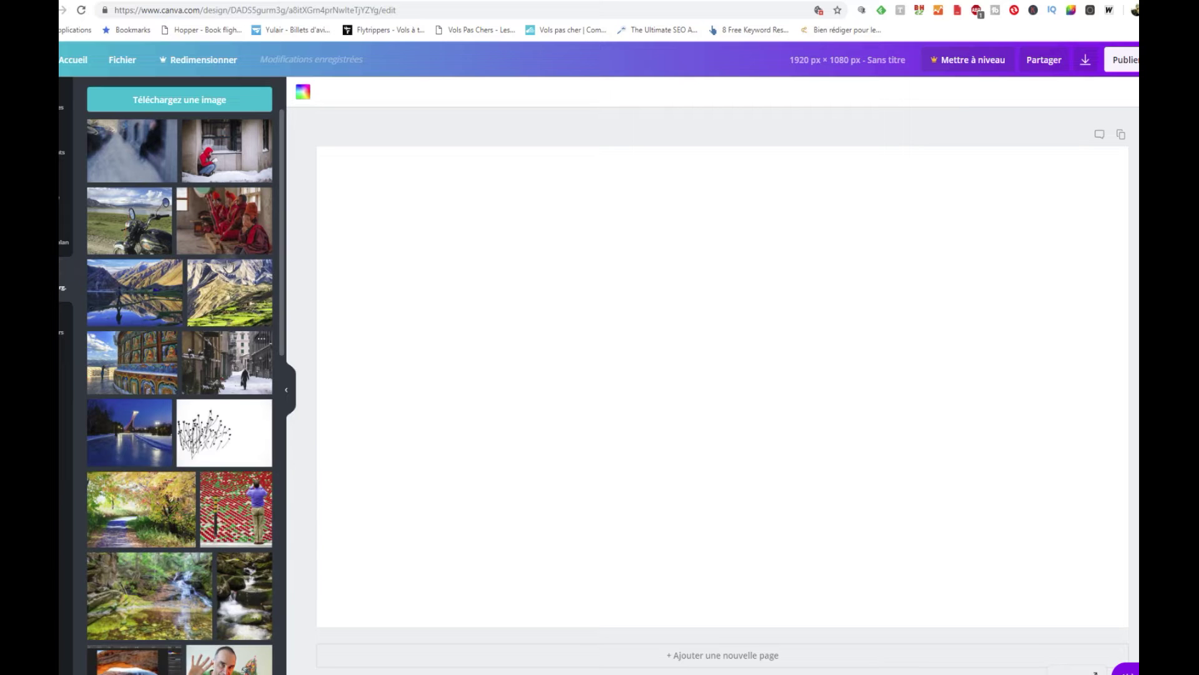
pyautogui.click(224, 222)
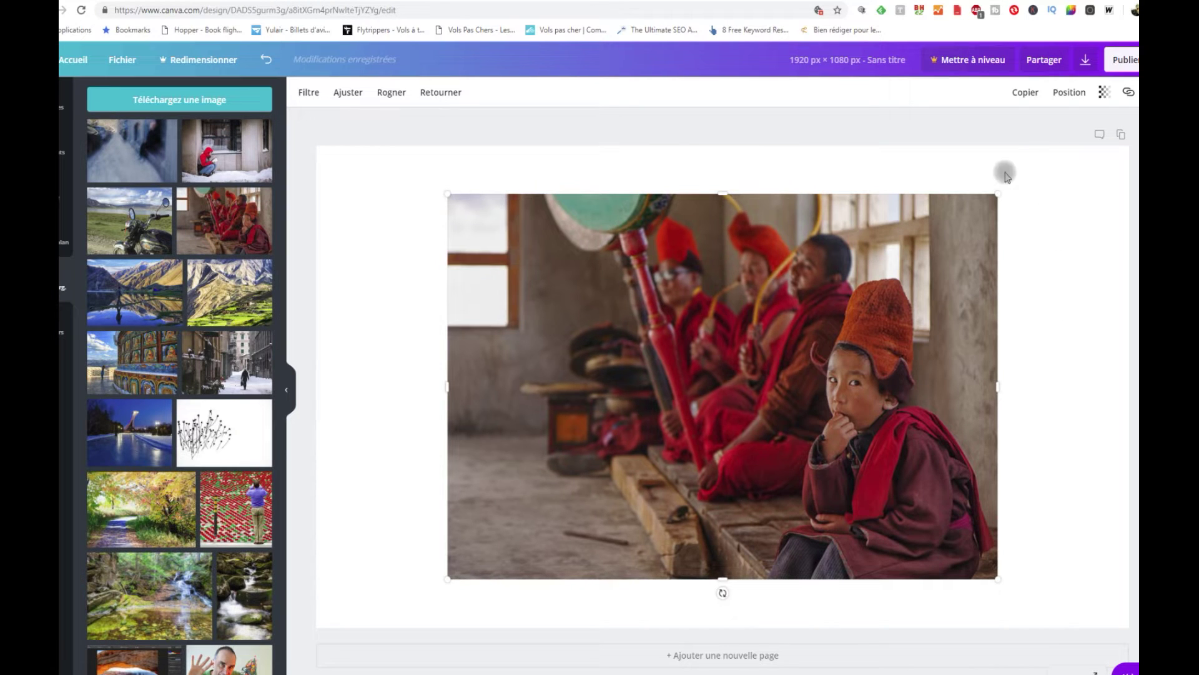
pyautogui.moveTo(1001, 192); pyautogui.dragTo(1074, 165)
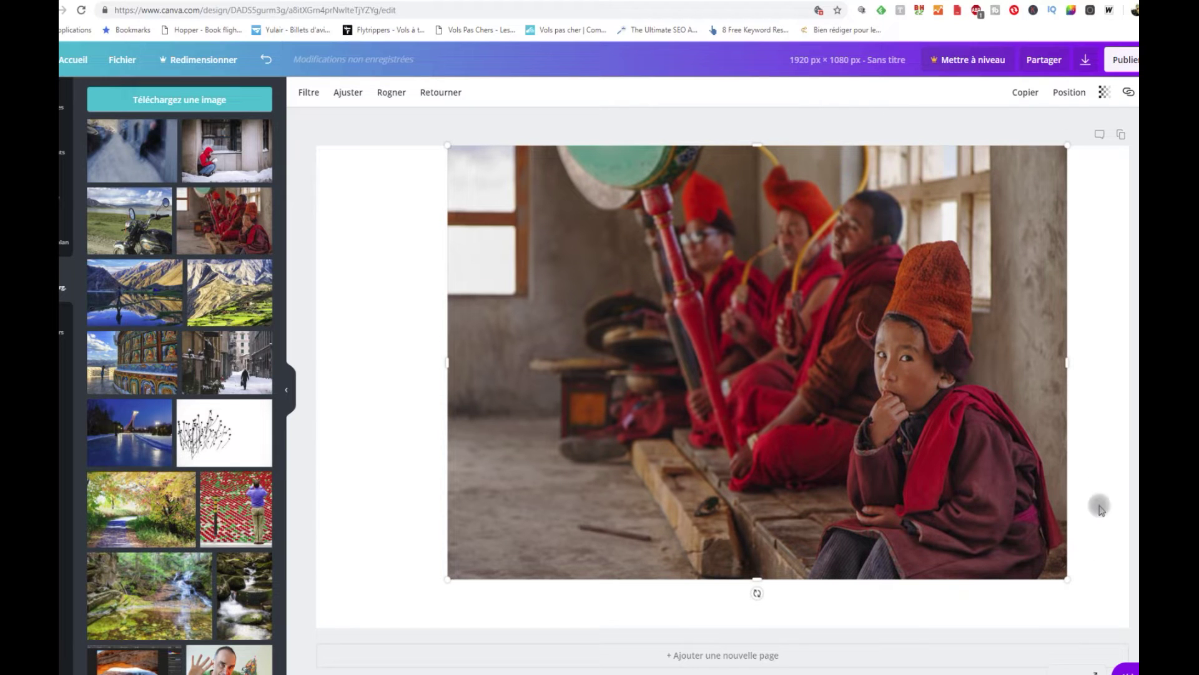
pyautogui.moveTo(1068, 580); pyautogui.dragTo(1122, 645)
pyautogui.moveTo(446, 623); pyautogui.dragTo(441, 629)
pyautogui.click(403, 208)
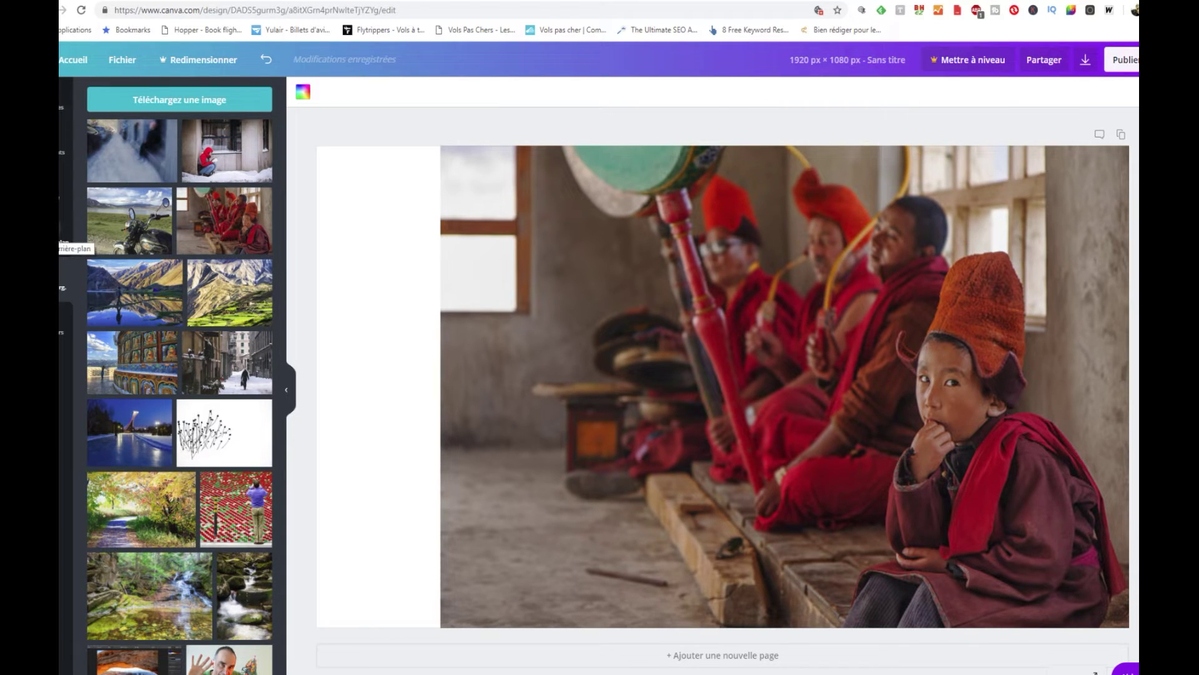
# Set the page background to solid black.
pyautogui.click(64, 242)
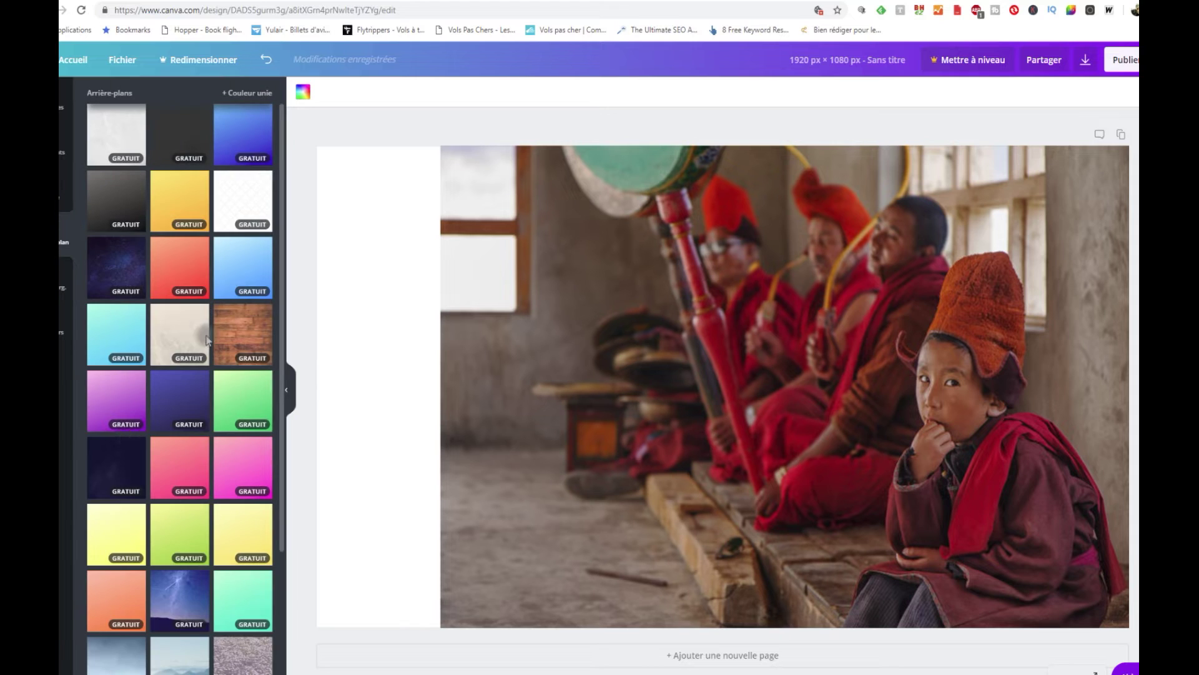
pyautogui.click(251, 93)
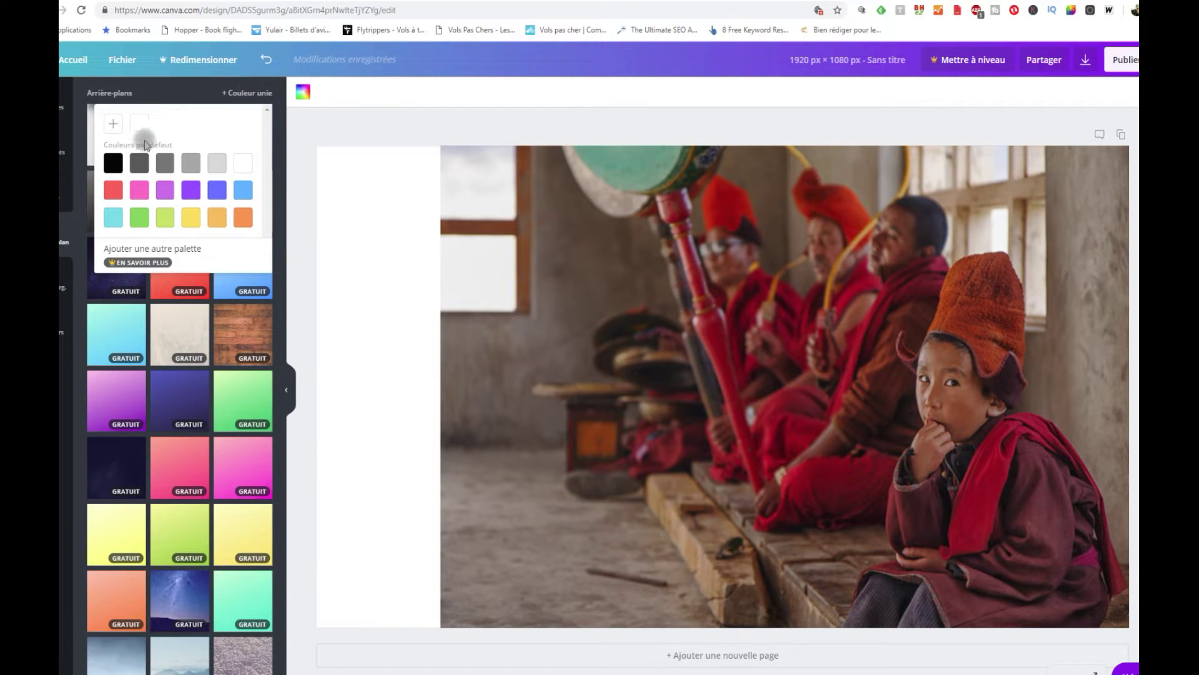
pyautogui.click(114, 165)
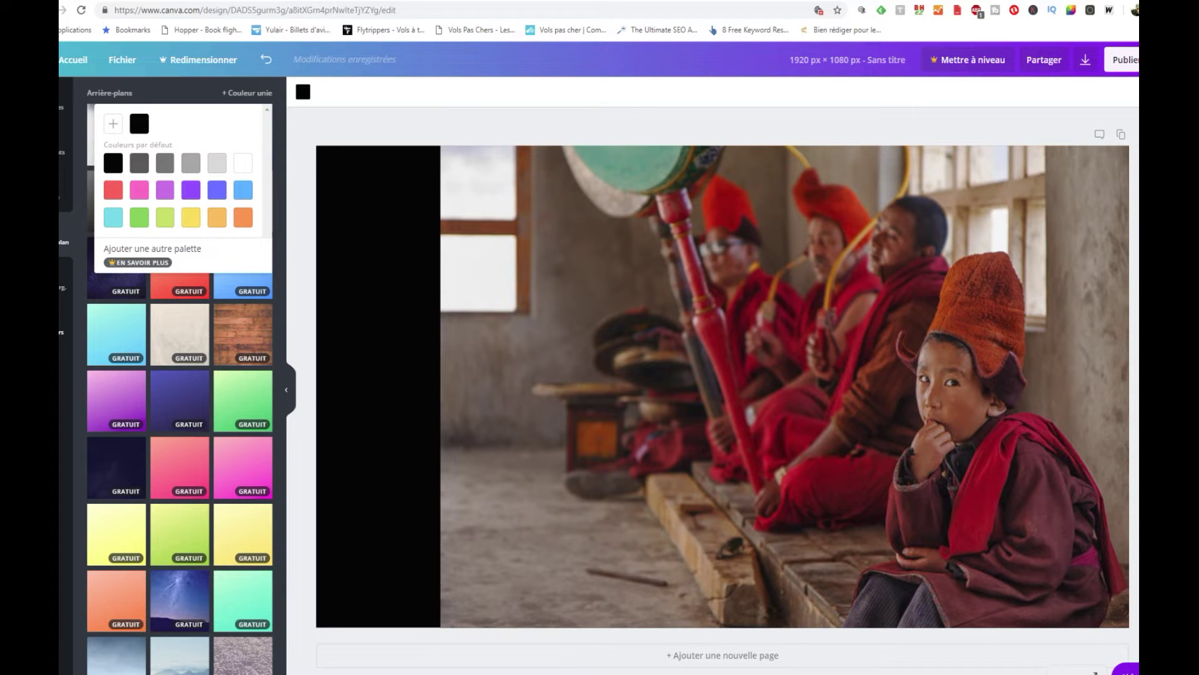
# Find the "The Xocolat Atelier" text layout among the text templates and place it over the left part of the page.
pyautogui.click(65, 199)
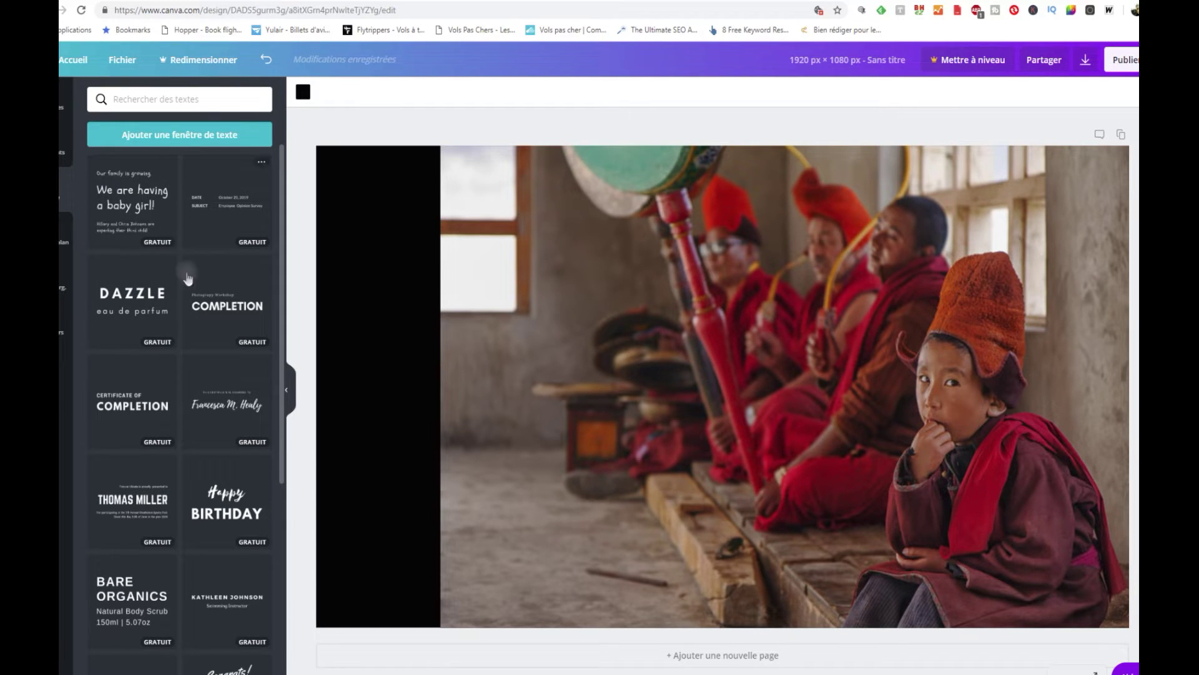
pyautogui.scroll(-8, 257, 518)
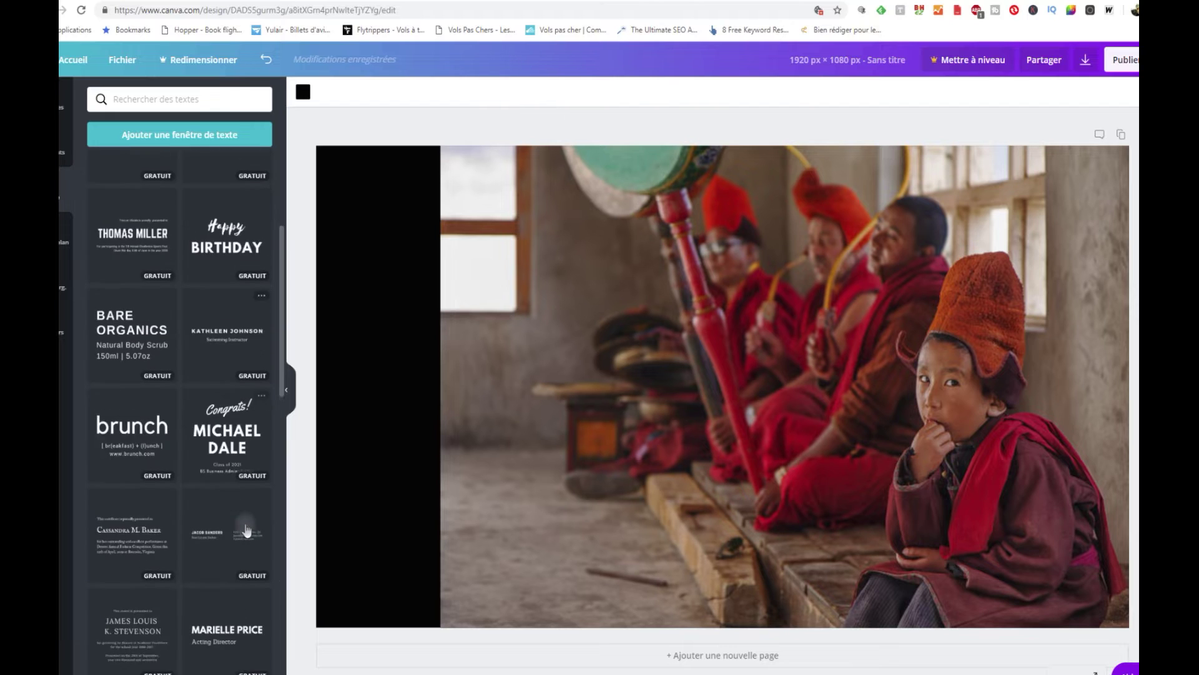
pyautogui.scroll(-8, 247, 530)
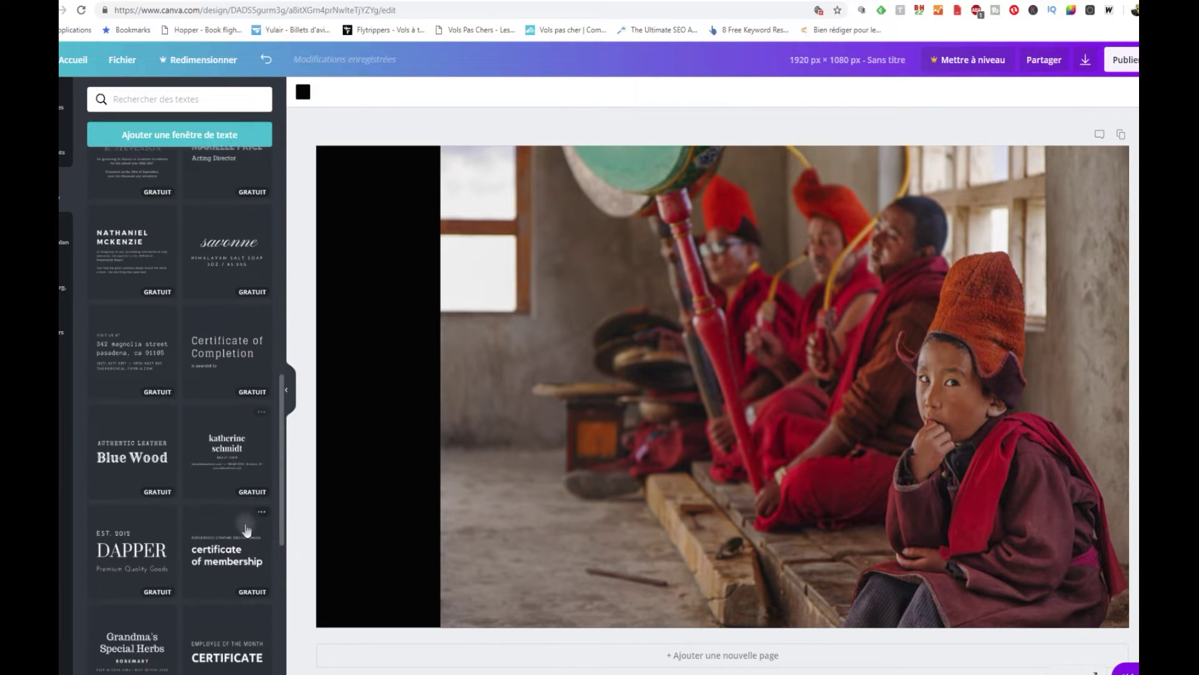
pyautogui.scroll(-10, 246, 529)
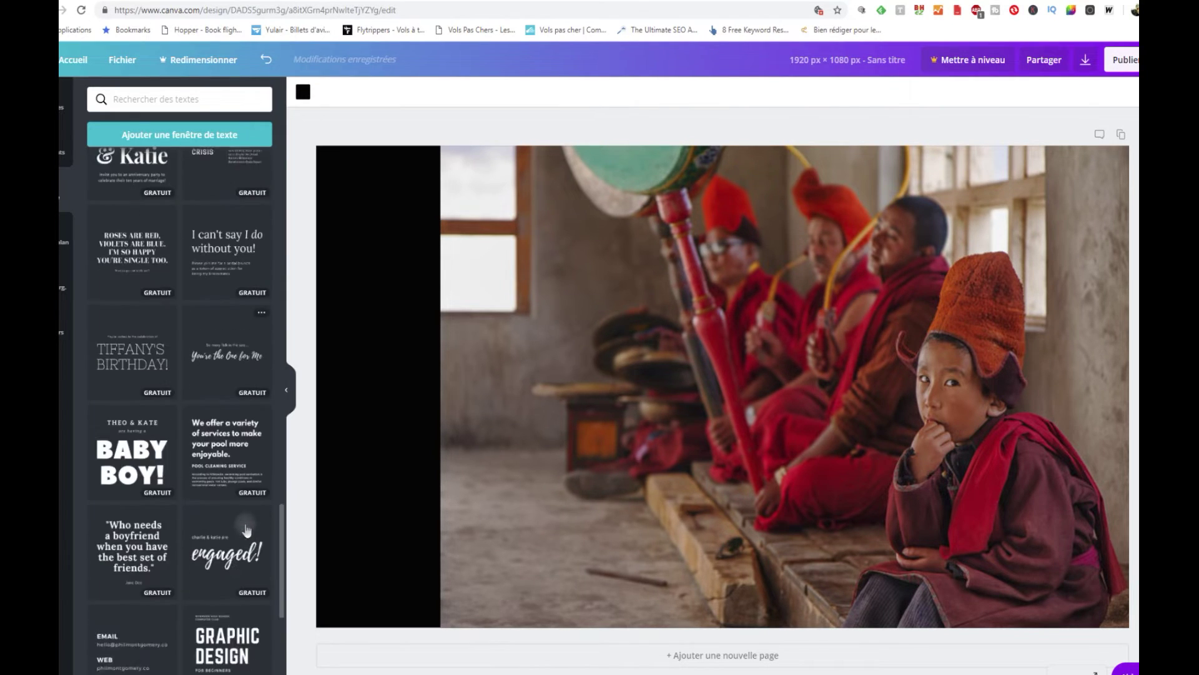
pyautogui.scroll(-15, 247, 530)
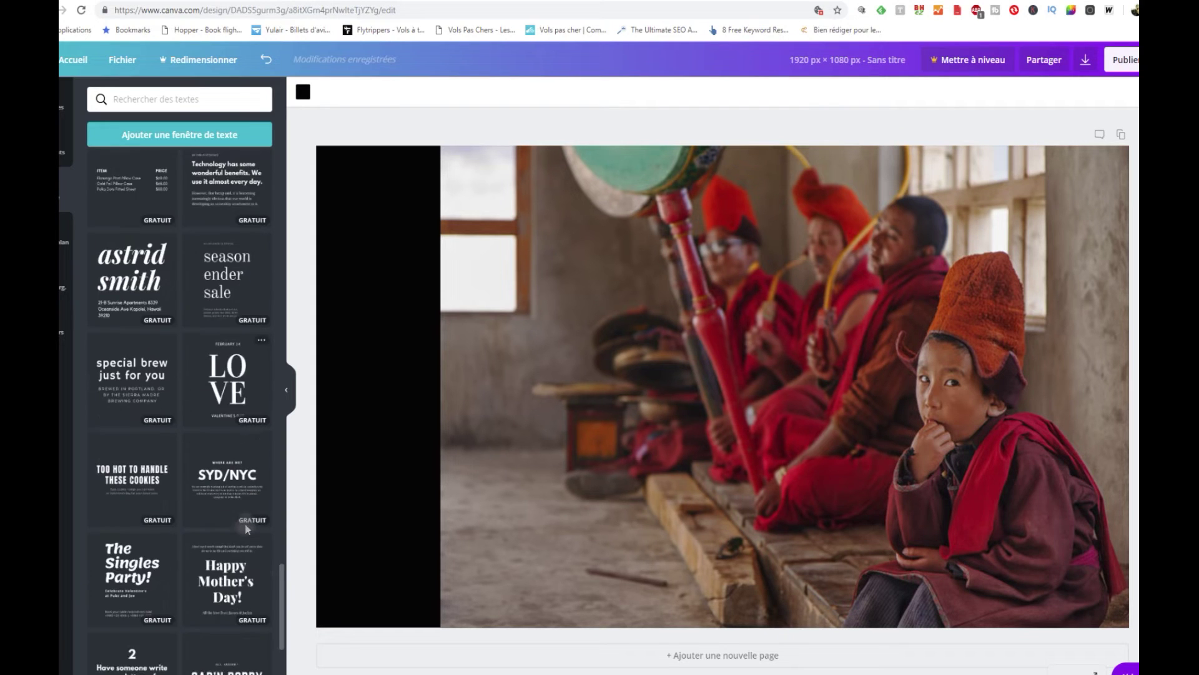
pyautogui.scroll(-12, 247, 530)
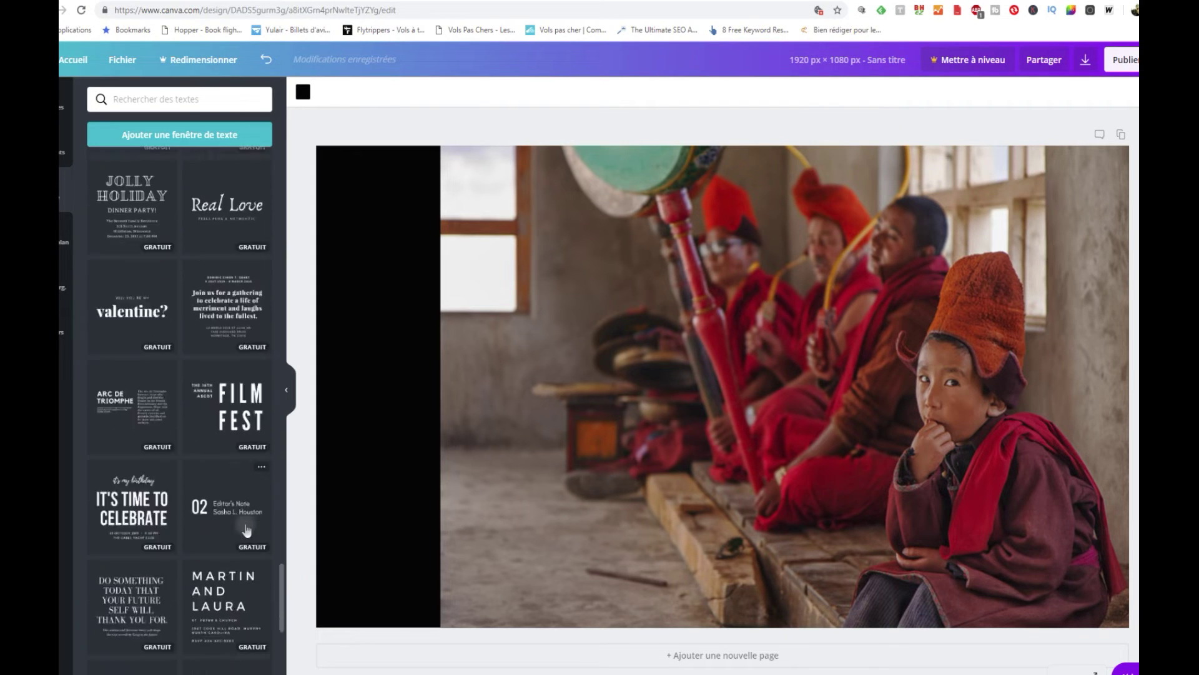
pyautogui.scroll(-12, 246, 530)
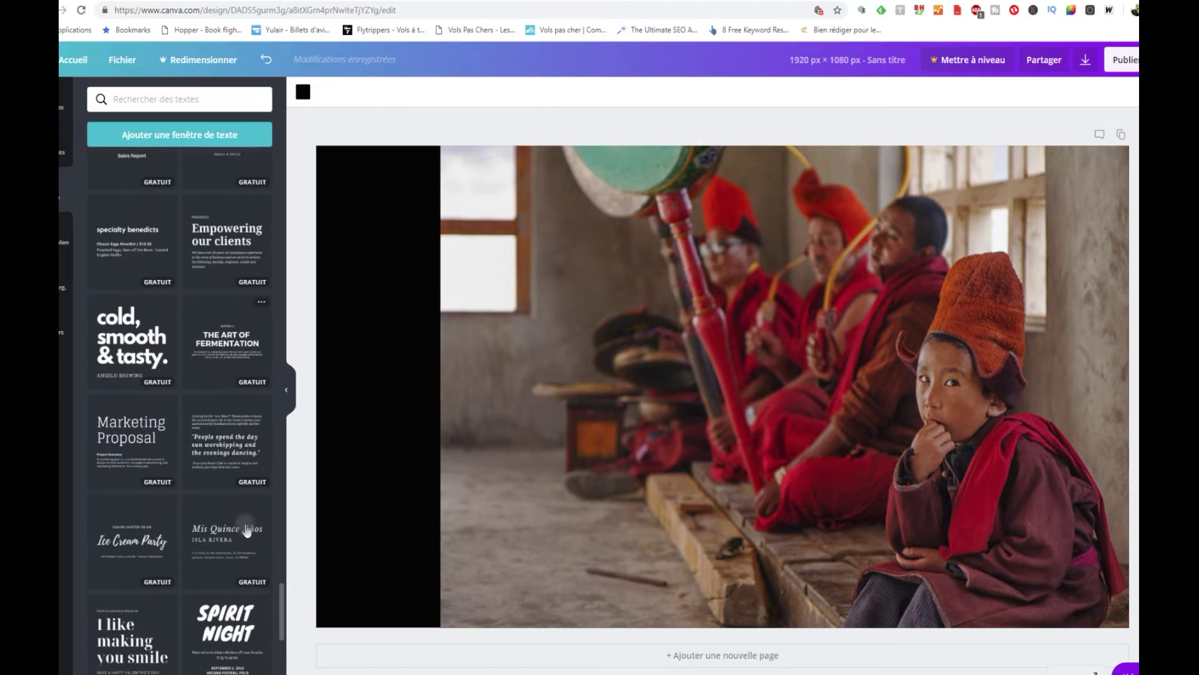
pyautogui.scroll(-10, 247, 530)
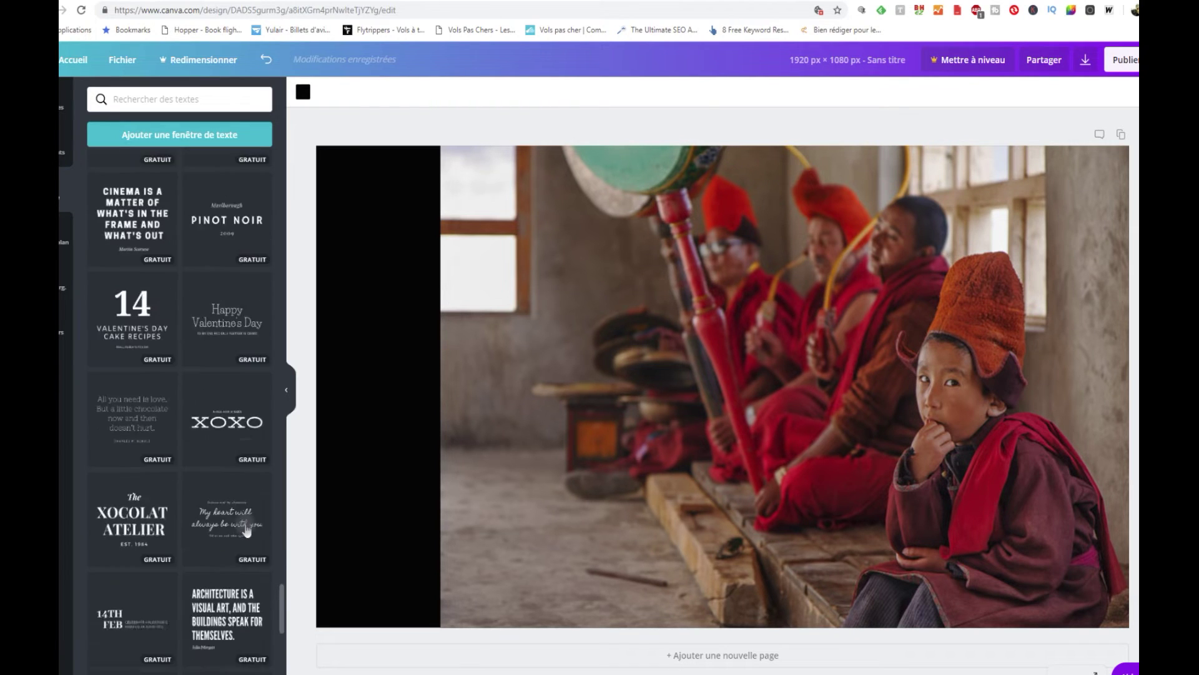
pyautogui.moveTo(132, 263); pyautogui.dragTo(378, 237)
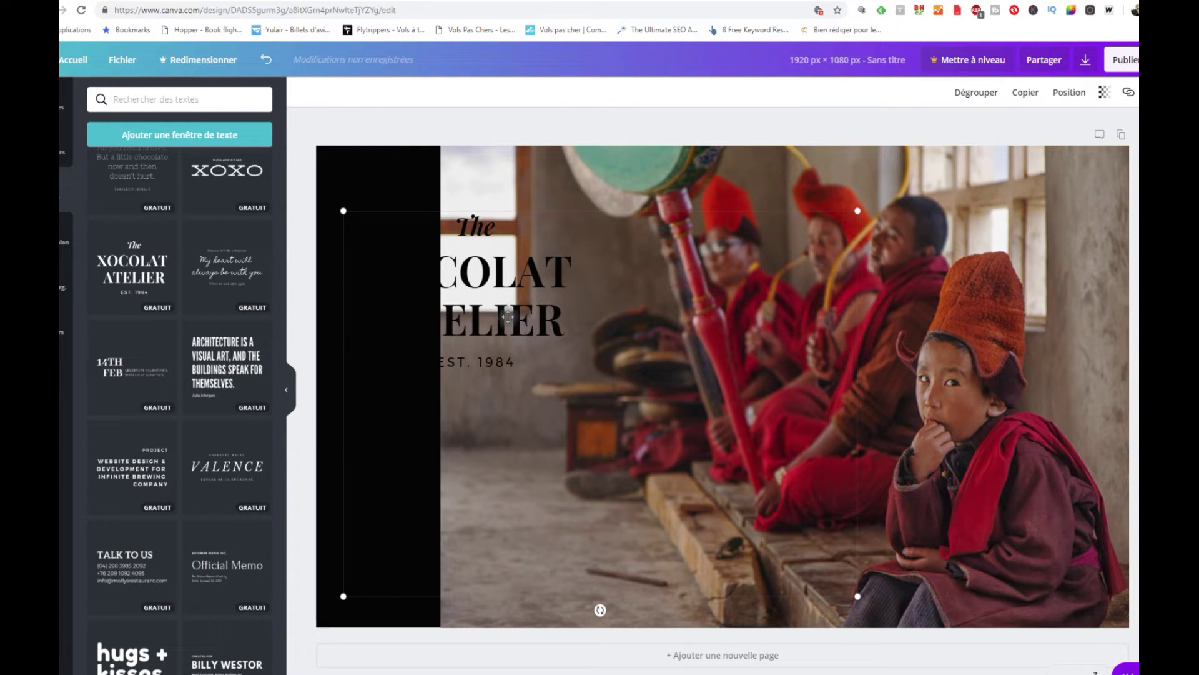
# Recolour the "XOCOLAT ATELIER" title and the "EST. 1984" line white.
pyautogui.doubleClick(507, 315)
pyautogui.click(508, 316)
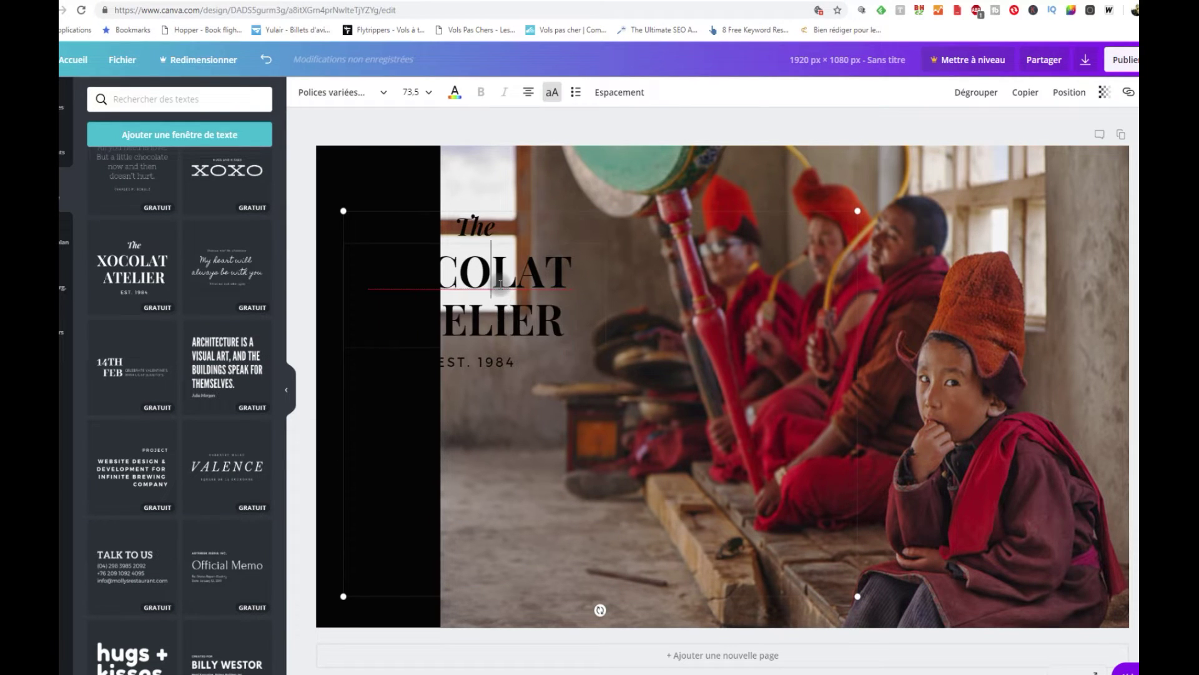
pyautogui.doubleClick(501, 284)
pyautogui.click(501, 284)
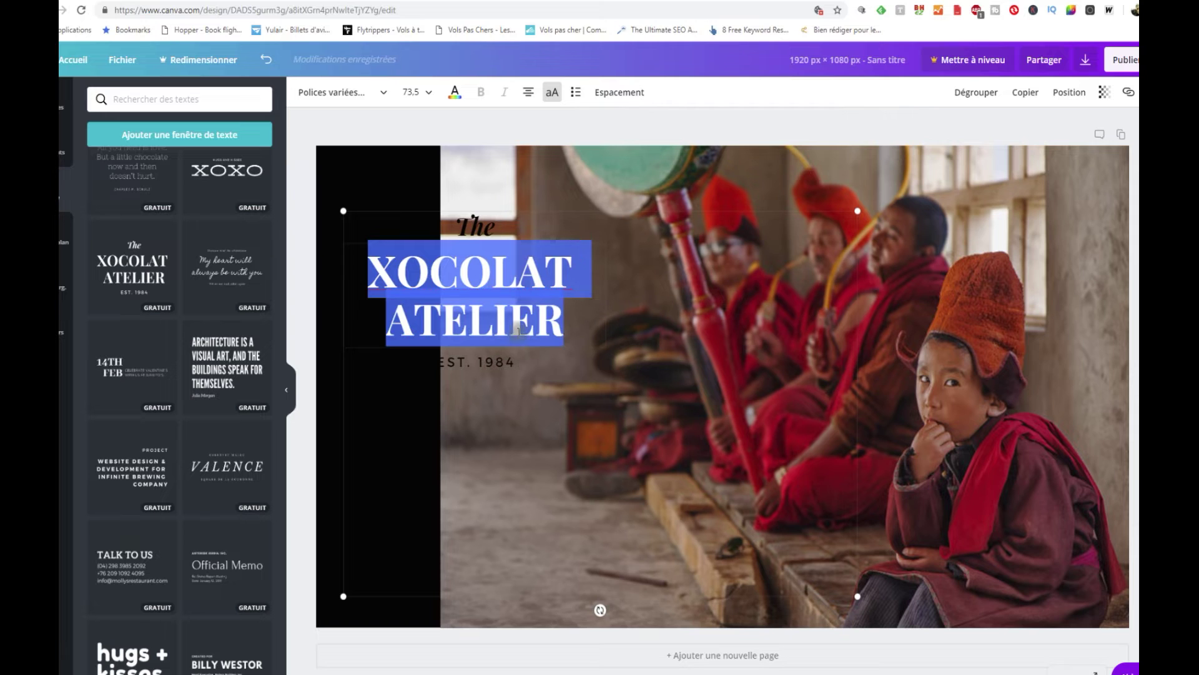
pyautogui.click(454, 94)
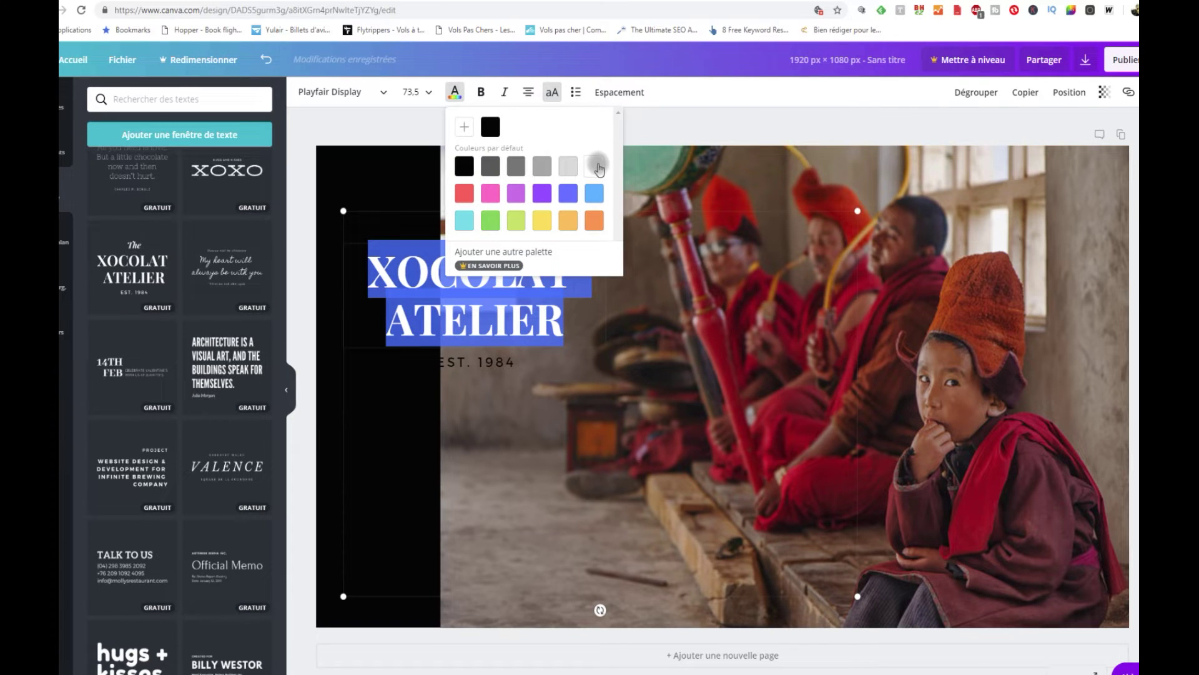
pyautogui.click(467, 362)
pyautogui.click(467, 362)
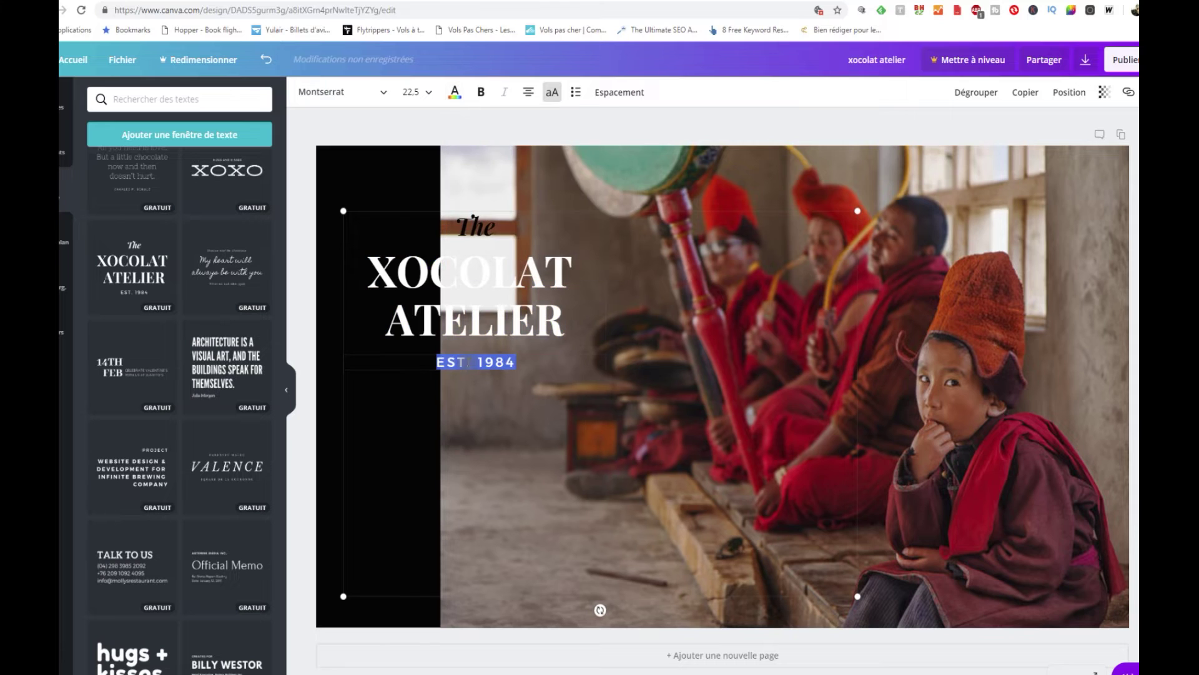
pyautogui.click(456, 93)
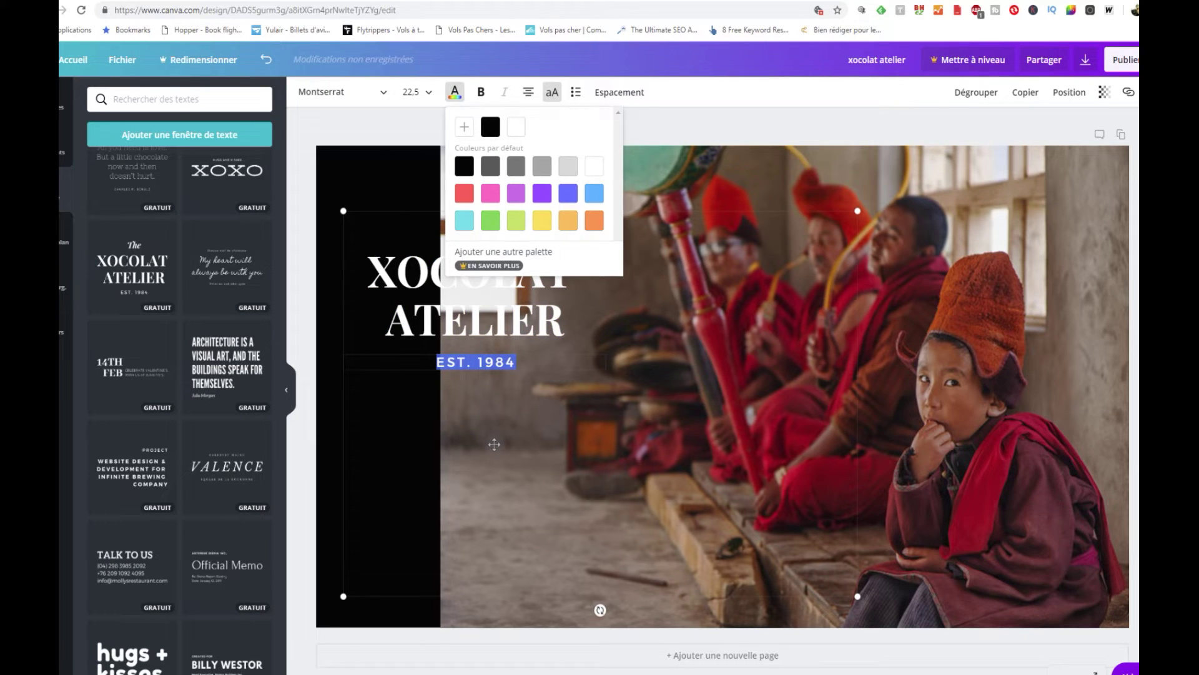
pyautogui.click(485, 276)
# Delete the word "The" and replace the main title with "VOYAGES CULTURELS ET SPIRITUELS AU LADAKH".
pyautogui.doubleClick(475, 223)
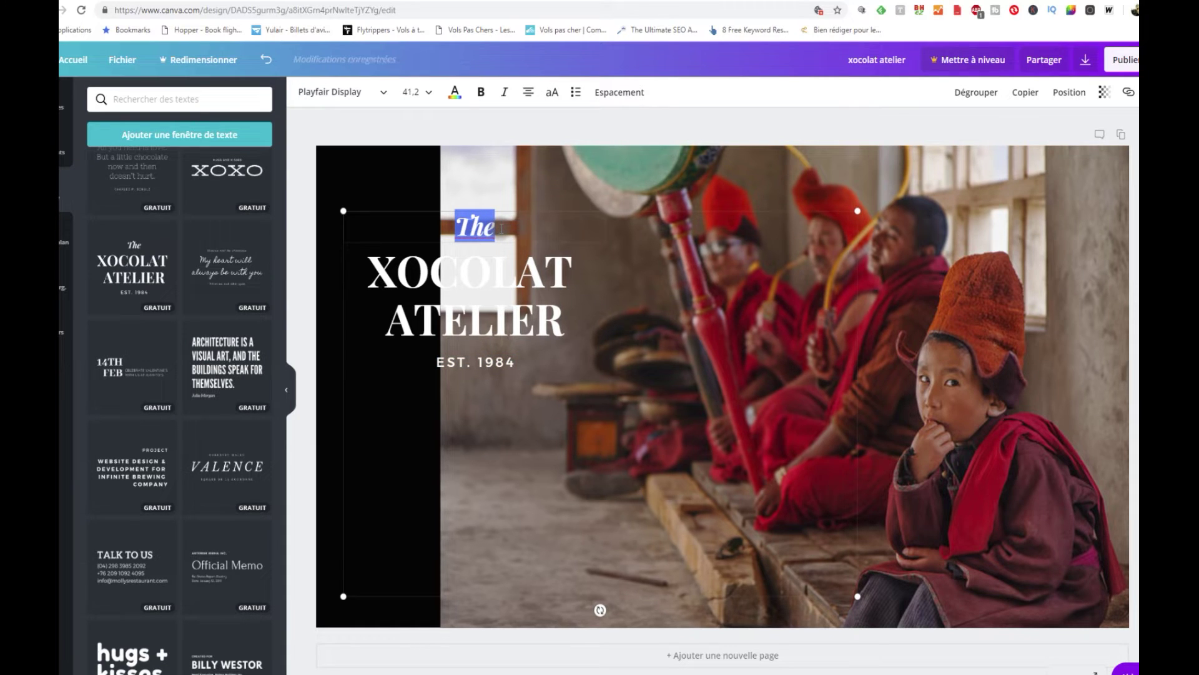
pyautogui.press('BackSpace')
pyautogui.tripleClick(490, 273)
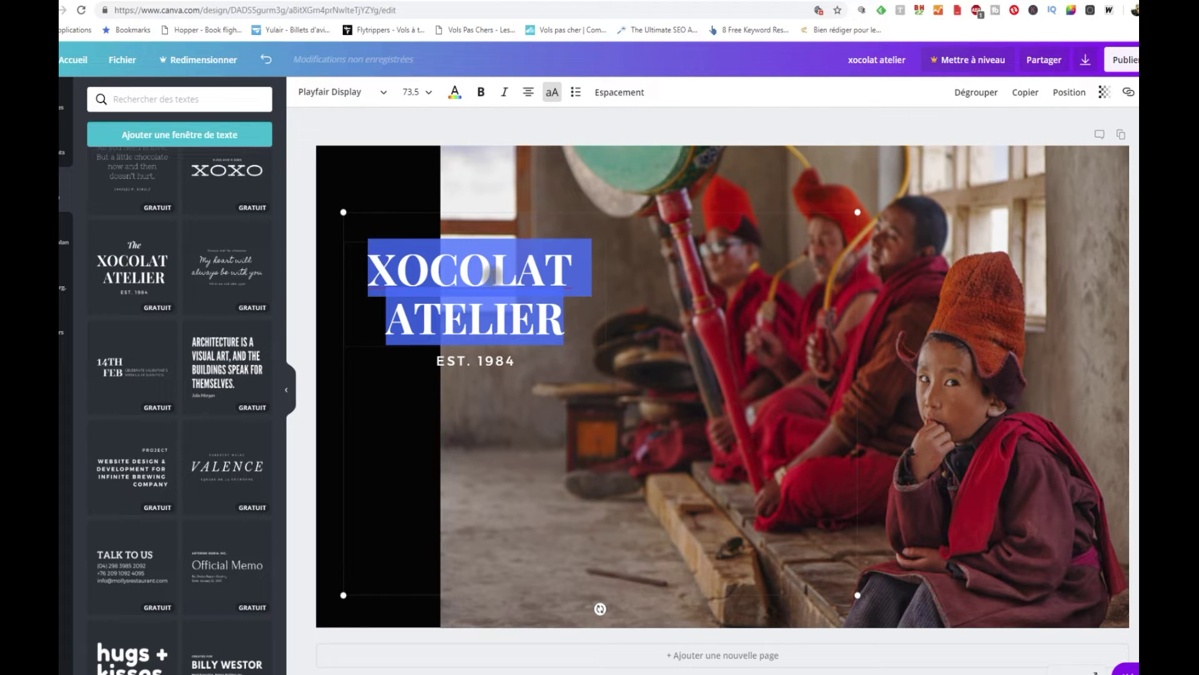
pyautogui.press('BackSpace')
pyautogui.write('VOYAG')
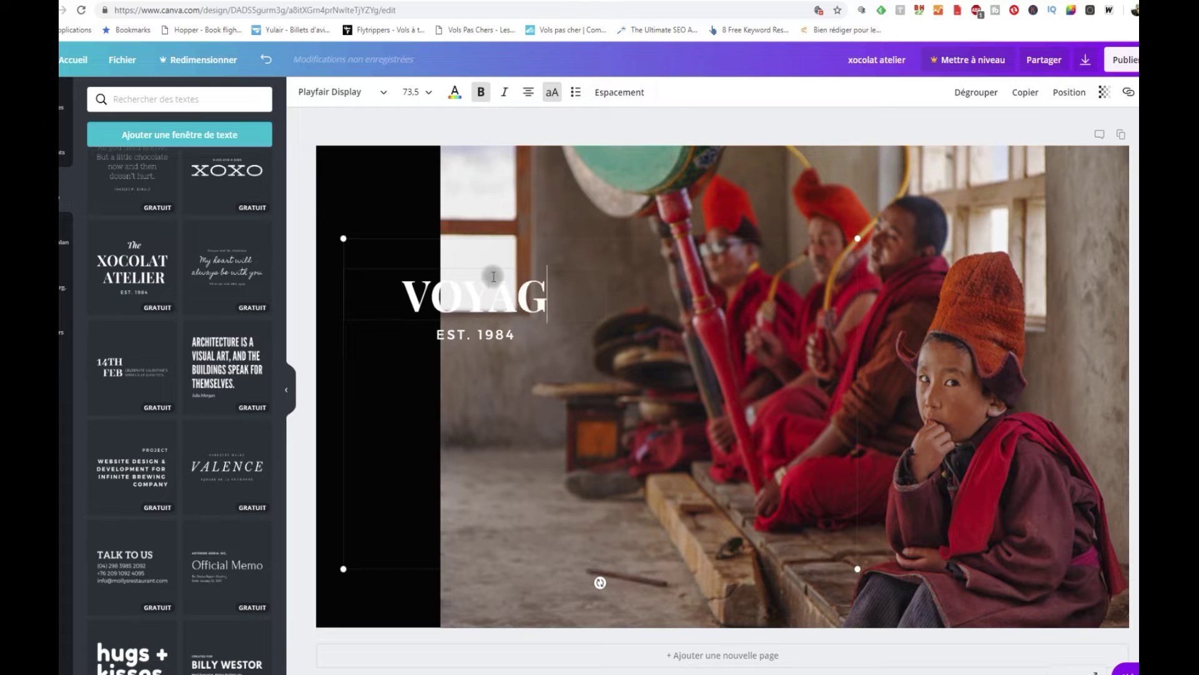
pyautogui.write('ES CULTURELS ET')
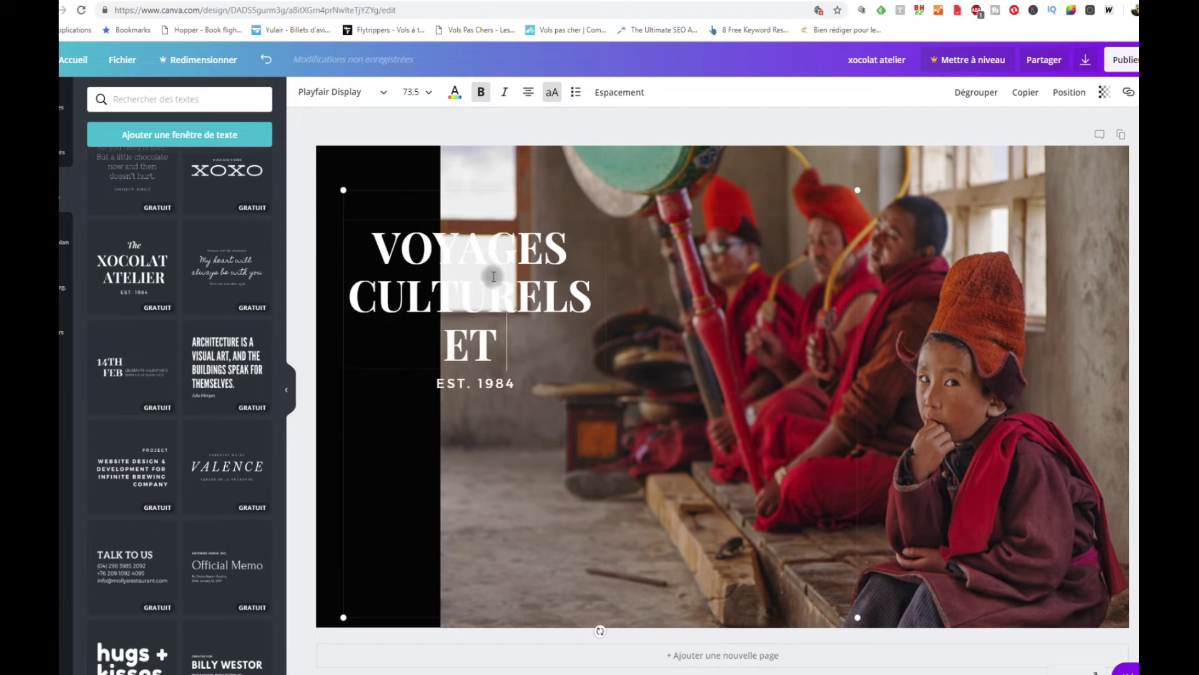
pyautogui.write(' SPIRITUELS AU LADAKH')
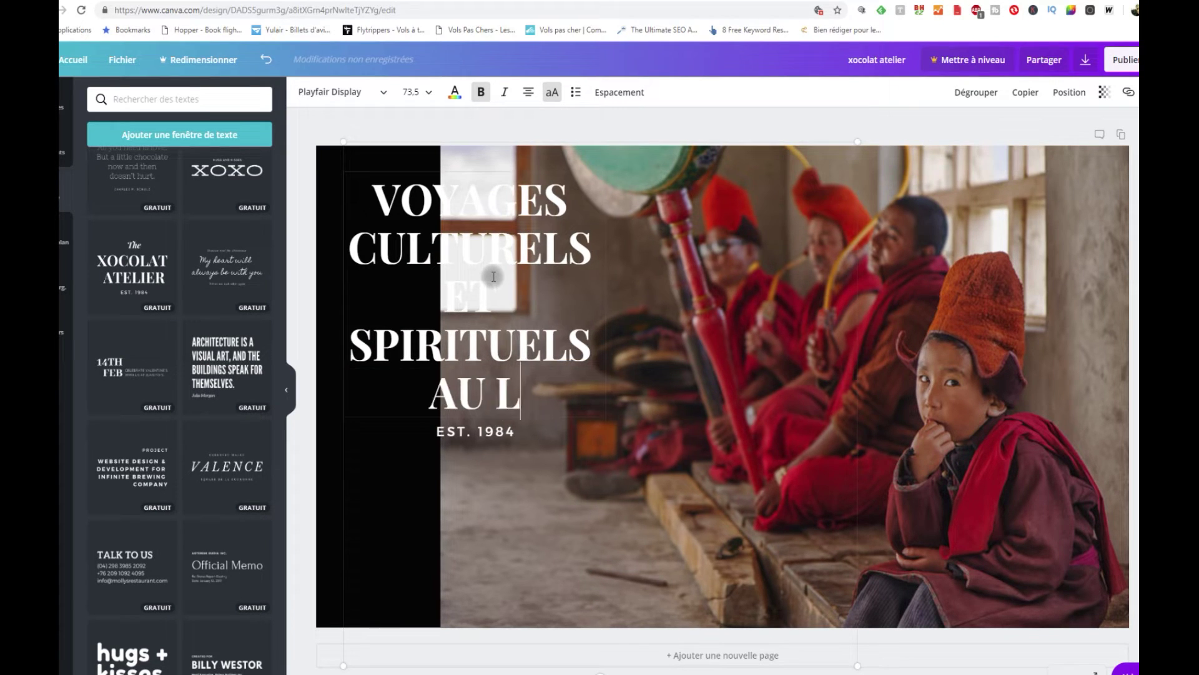
# Replace the "EST. 1984" subtitle with "VOYAGES KARMA INDIA".
pyautogui.doubleClick(479, 430)
pyautogui.tripleClick(480, 431)
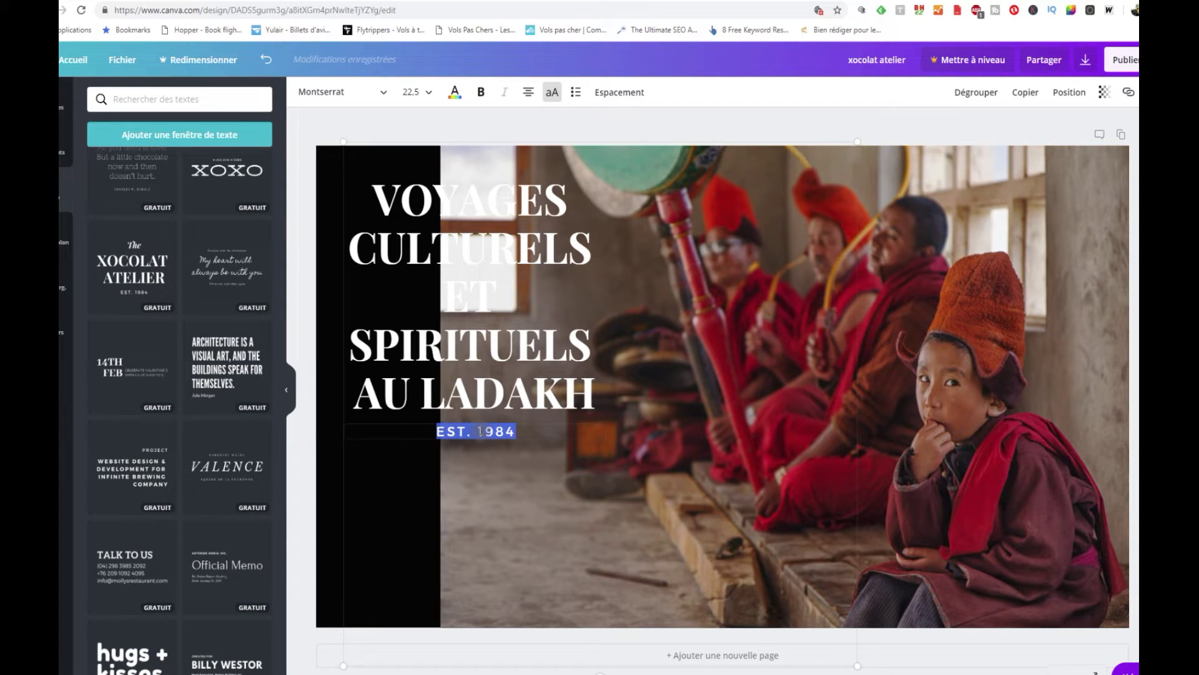
pyautogui.write('VOYAGES')
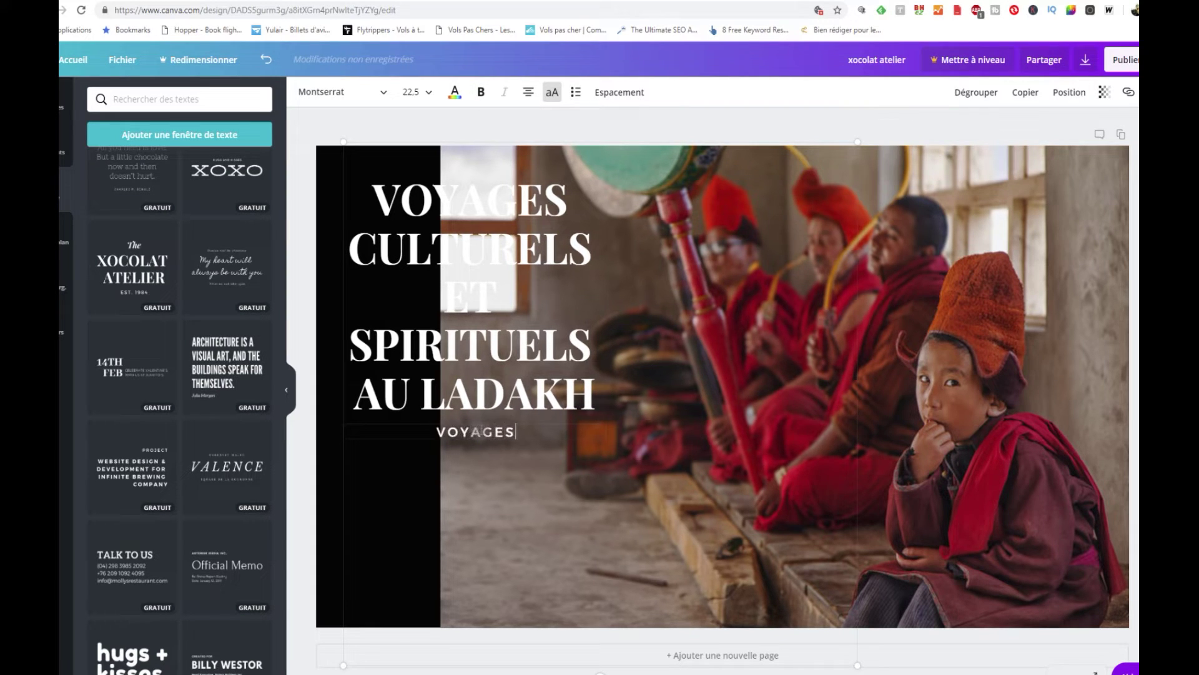
pyautogui.write(' KARMA')
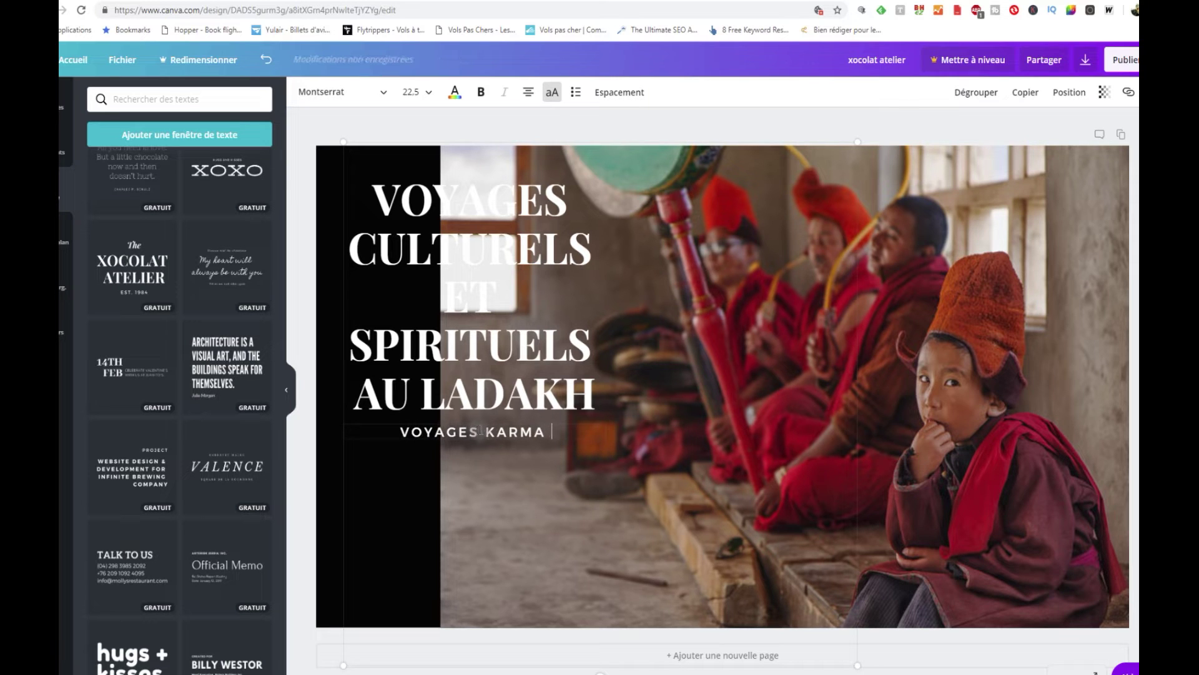
pyautogui.write(' INDIA')
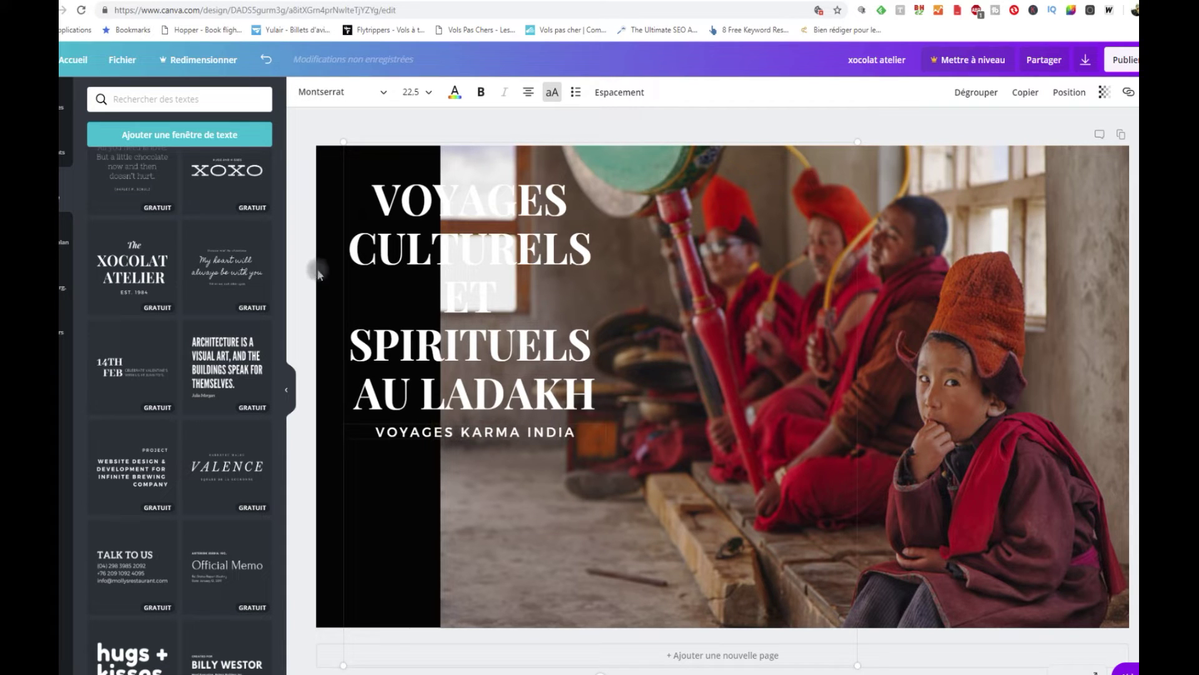
# Move the title text group to the lower-left part of the page and enlarge it until the main title is about size 76.
pyautogui.moveTo(473, 257); pyautogui.dragTo(468, 413)
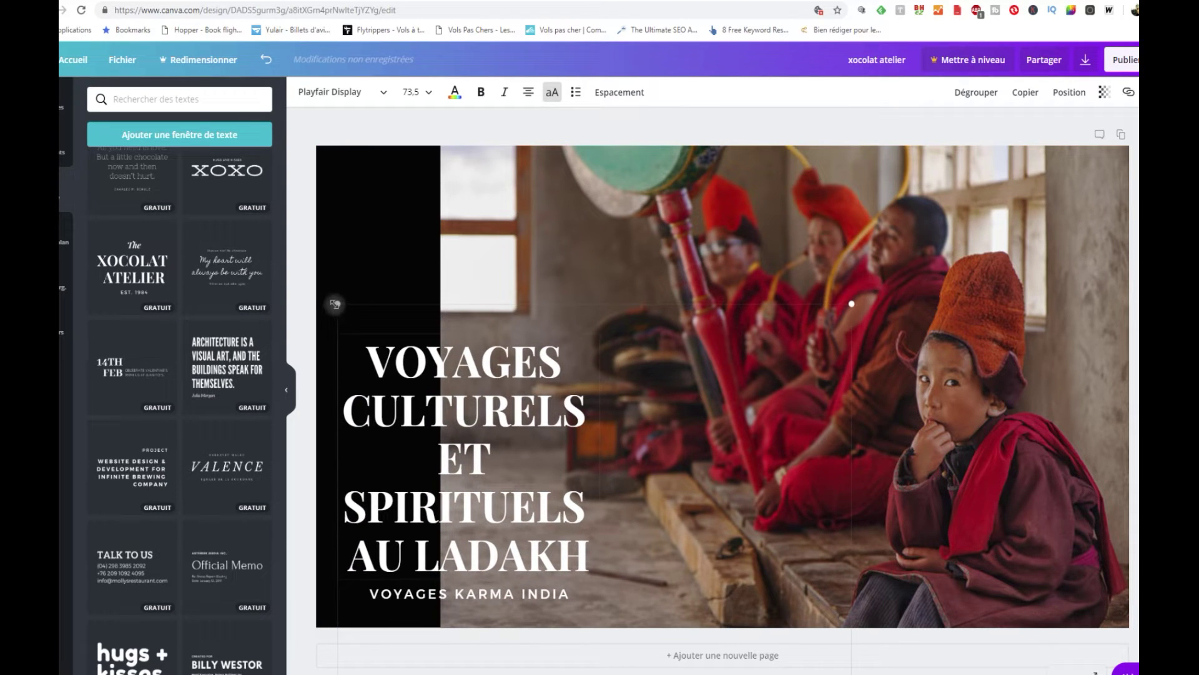
pyautogui.moveTo(332, 299); pyautogui.dragTo(315, 283)
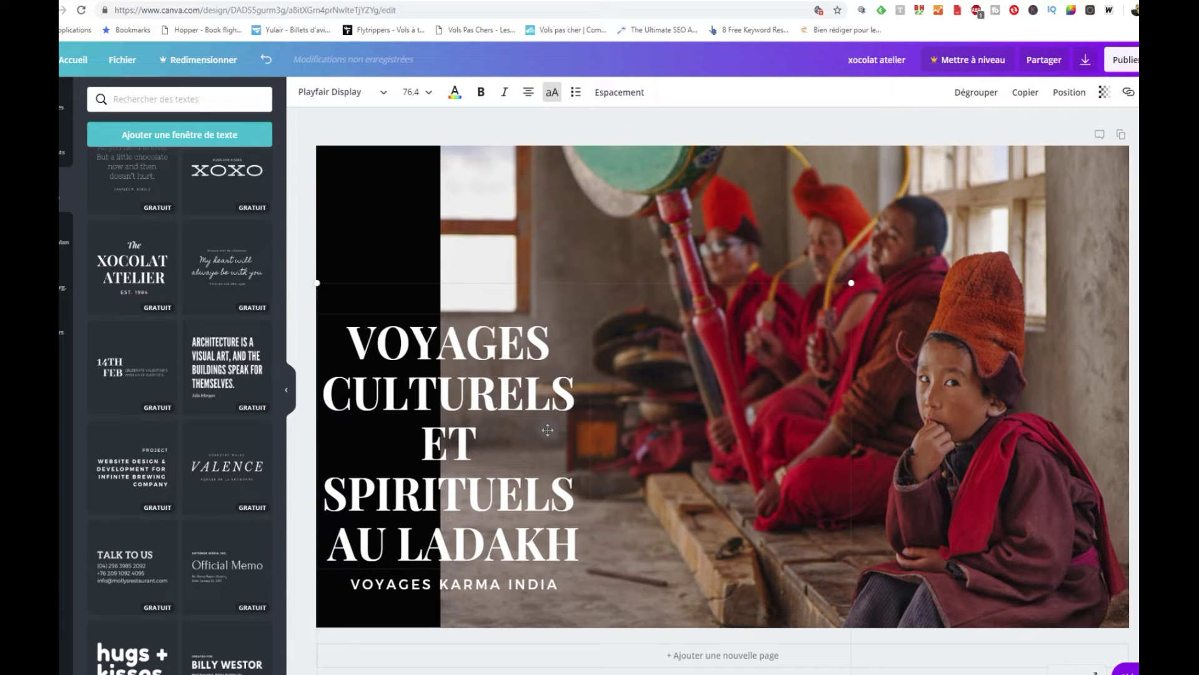
pyautogui.click(550, 242)
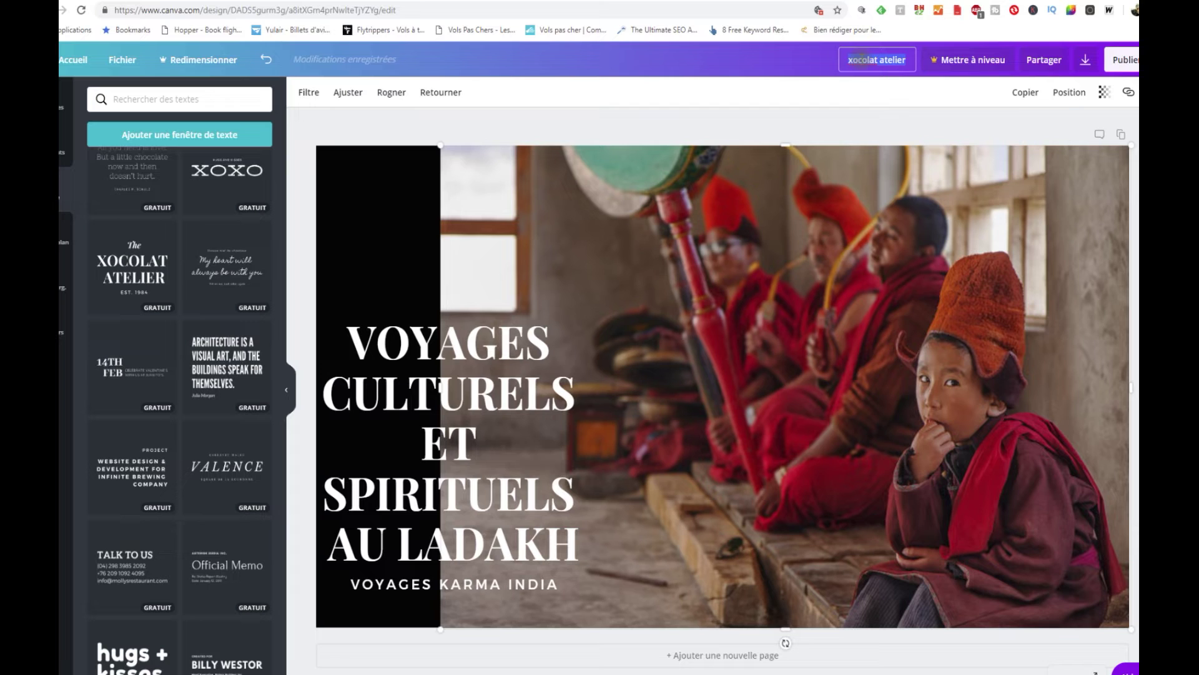
# Rename the design as "Vignette YT Ladakh".
pyautogui.write('Vigne')
pyautogui.write('tte YT Ladakh')
pyautogui.press('Return')
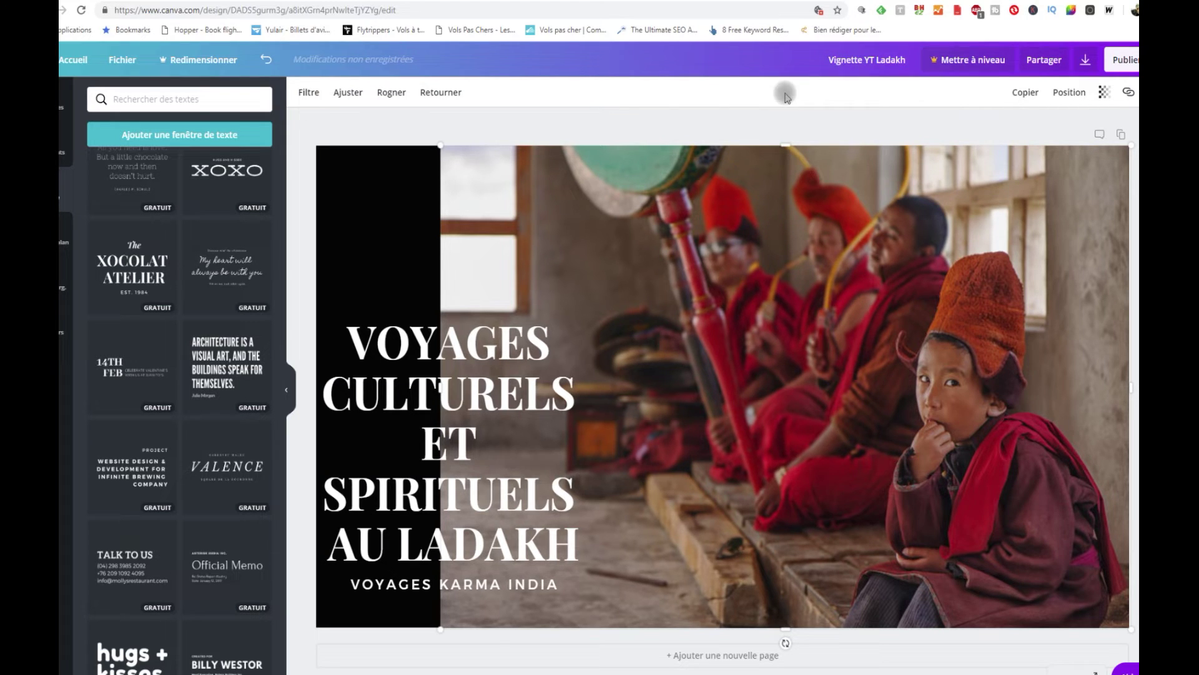
# Review the file types offered for downloading the design, without exporting it.
pyautogui.click(1087, 60)
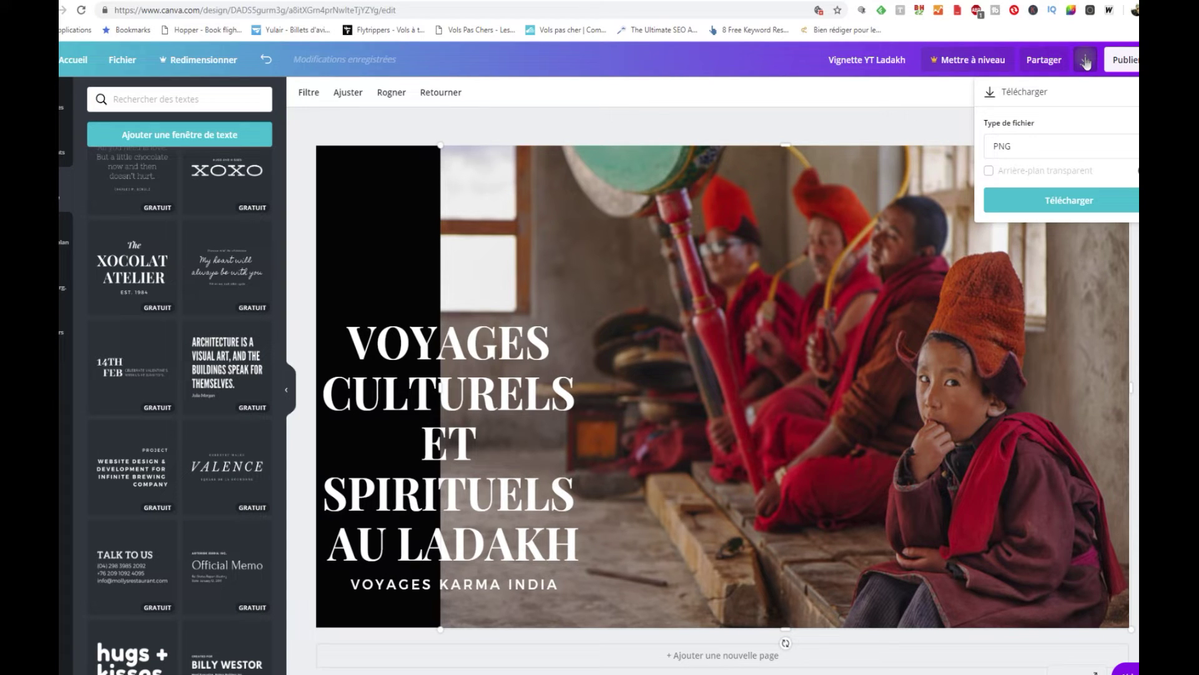
pyautogui.click(1070, 146)
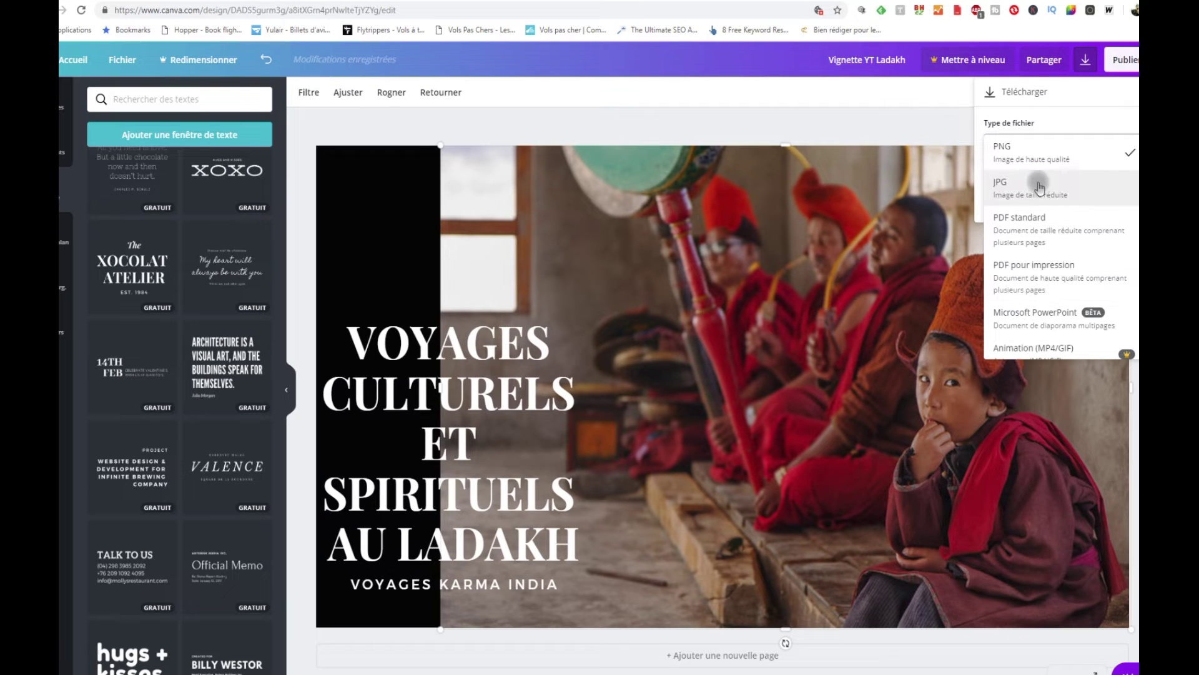
pyautogui.click(923, 93)
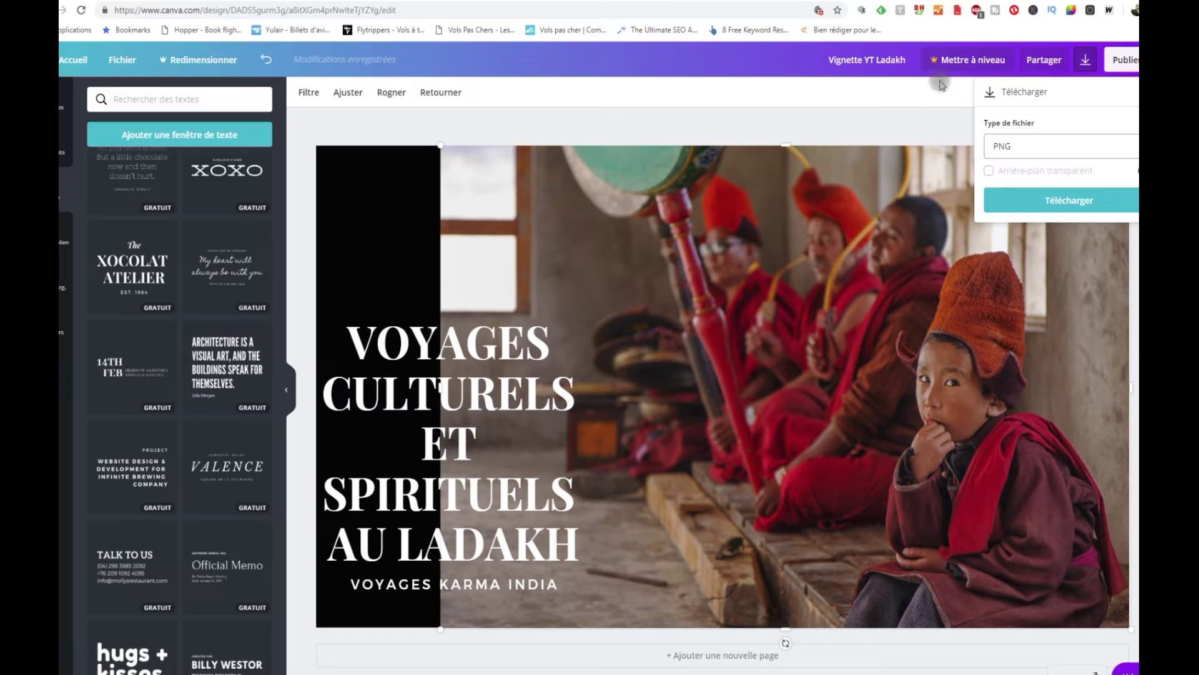
pyautogui.click(886, 100)
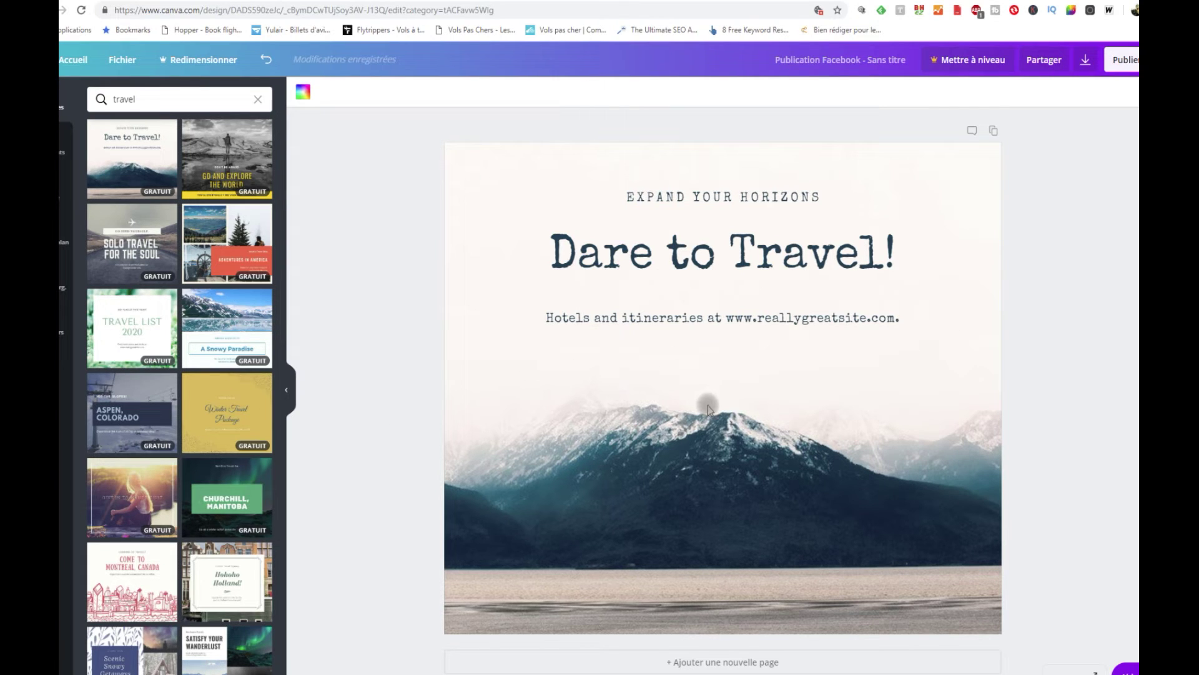
# Delete the mountain photo from the "Dare to Travel!" Facebook template and insert the uploaded photo of mountains above a green valley.
pyautogui.click(740, 440)
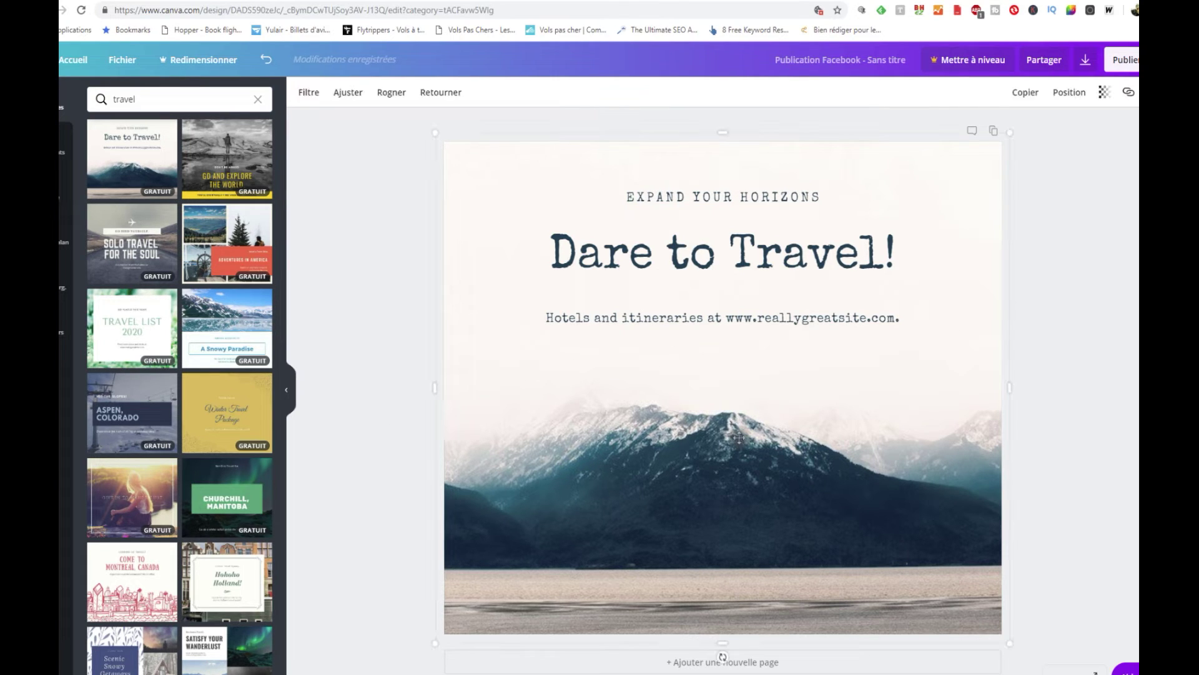
pyautogui.click(1130, 93)
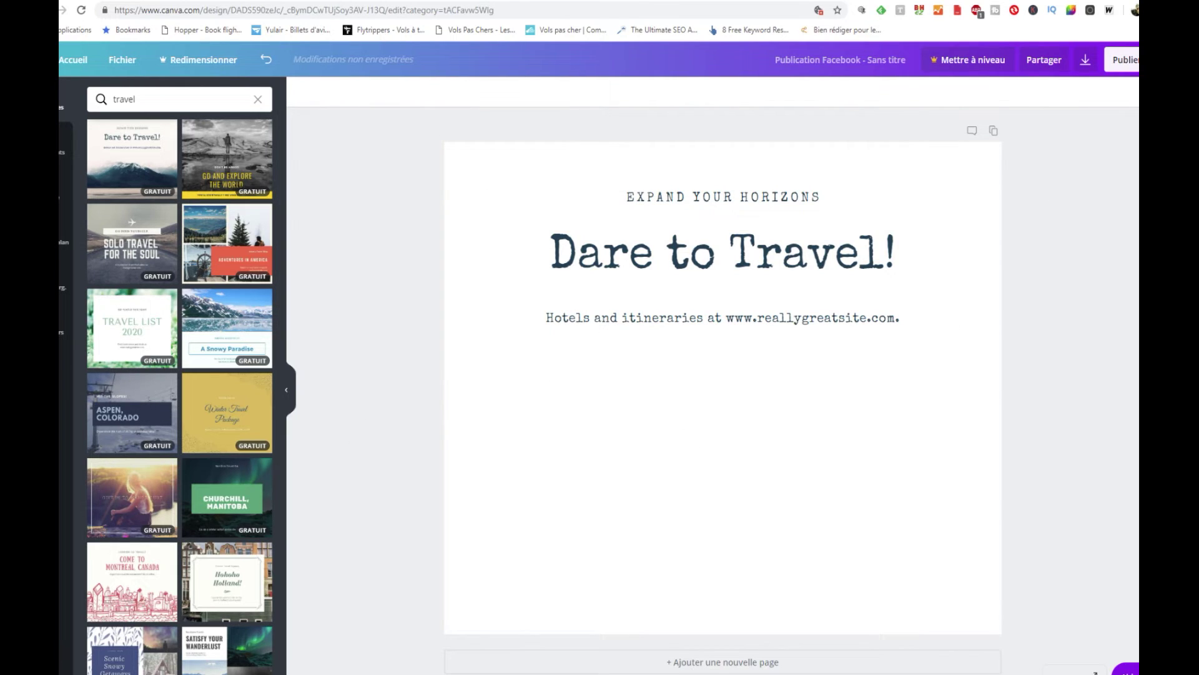
pyautogui.click(64, 276)
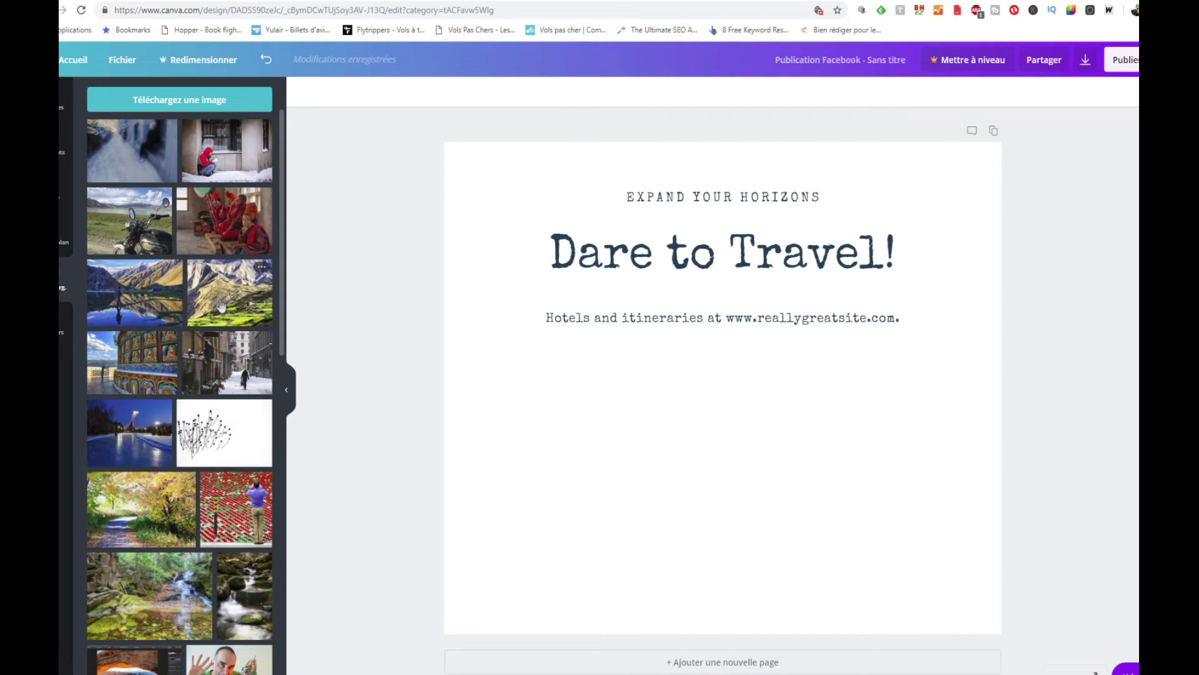
pyautogui.click(219, 304)
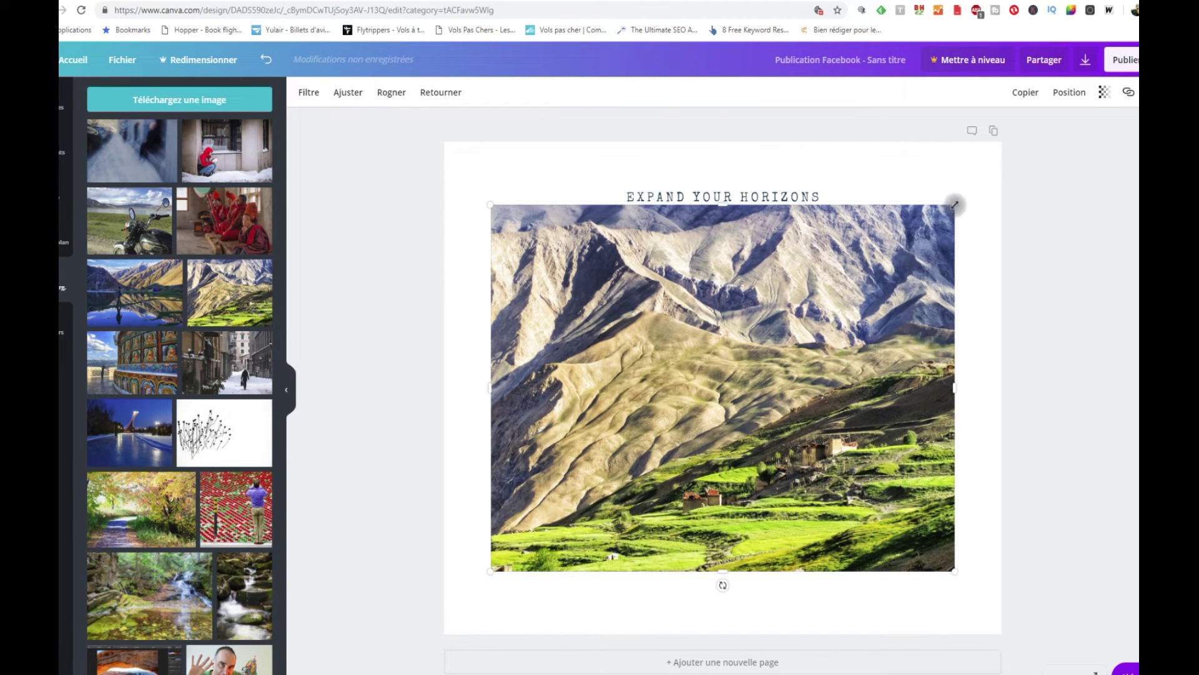
# Enlarge the valley photo to nearly the page width and place it below the "EXPAND YOUR HORIZONS" line with a narrow white margin.
pyautogui.moveTo(847, 357); pyautogui.dragTo(851, 378)
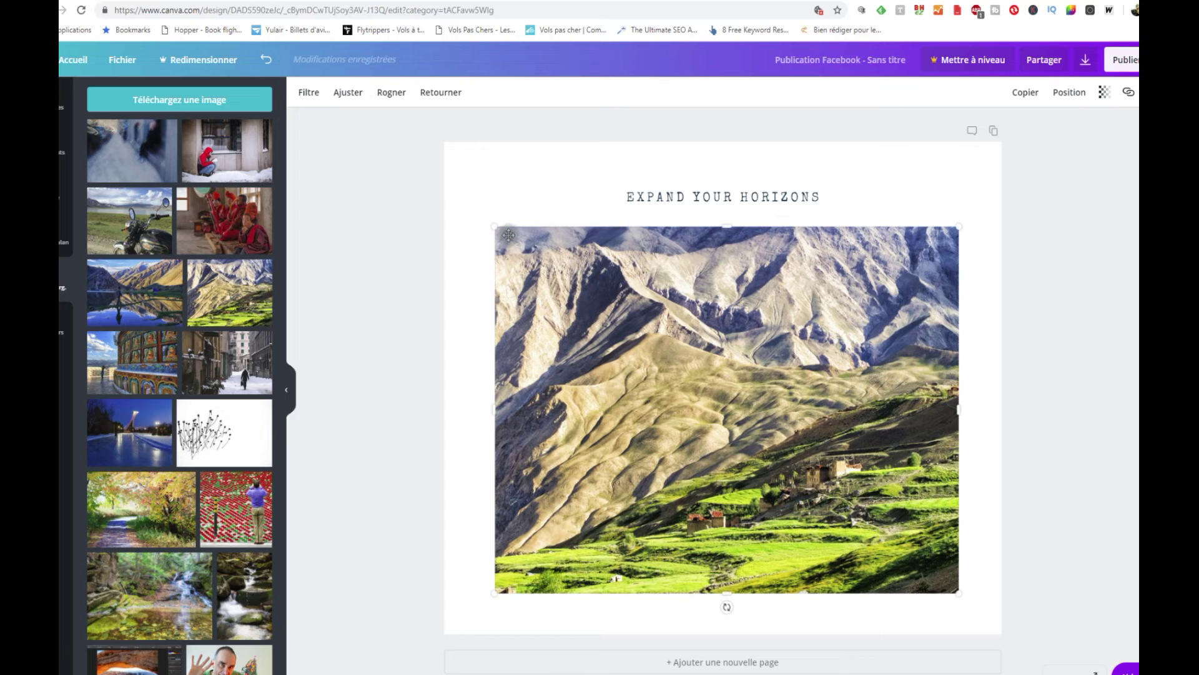
pyautogui.moveTo(495, 226); pyautogui.dragTo(470, 206)
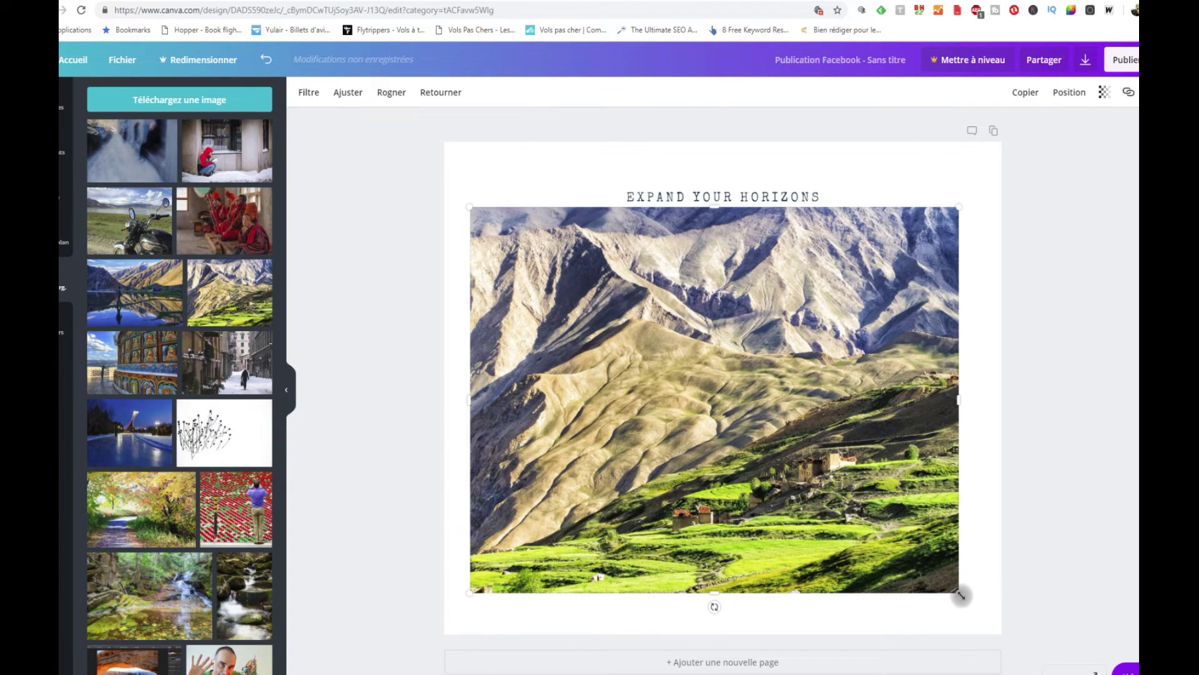
pyautogui.moveTo(962, 595); pyautogui.dragTo(985, 620)
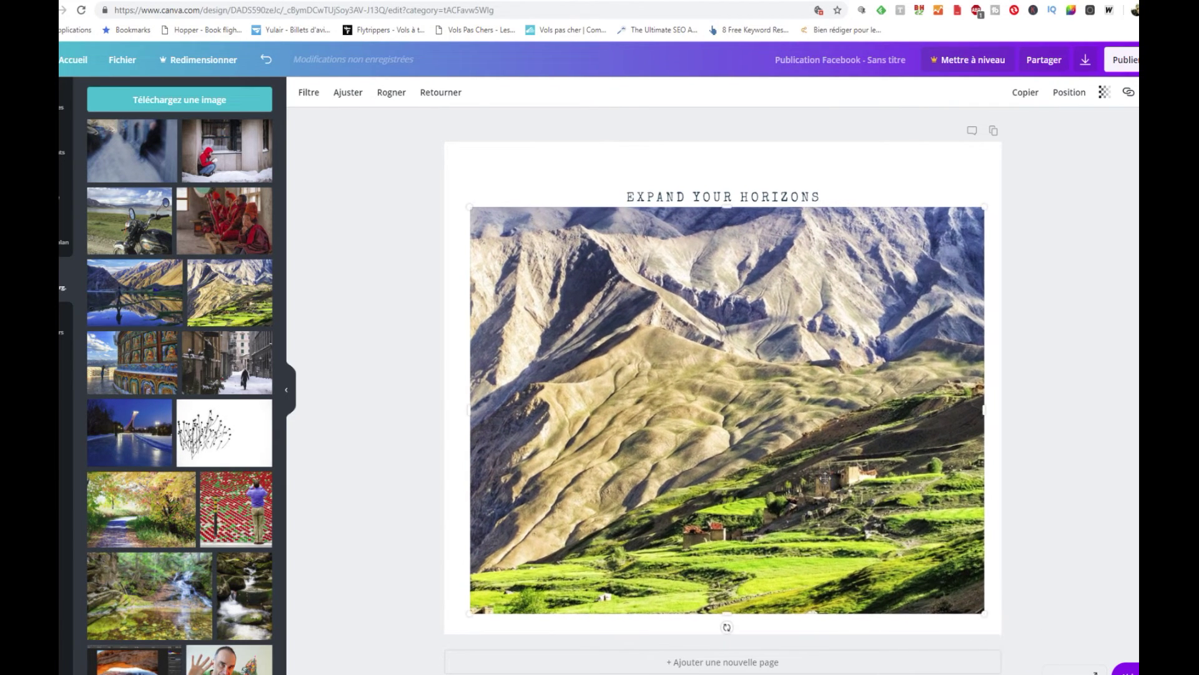
pyautogui.moveTo(825, 482); pyautogui.dragTo(826, 486)
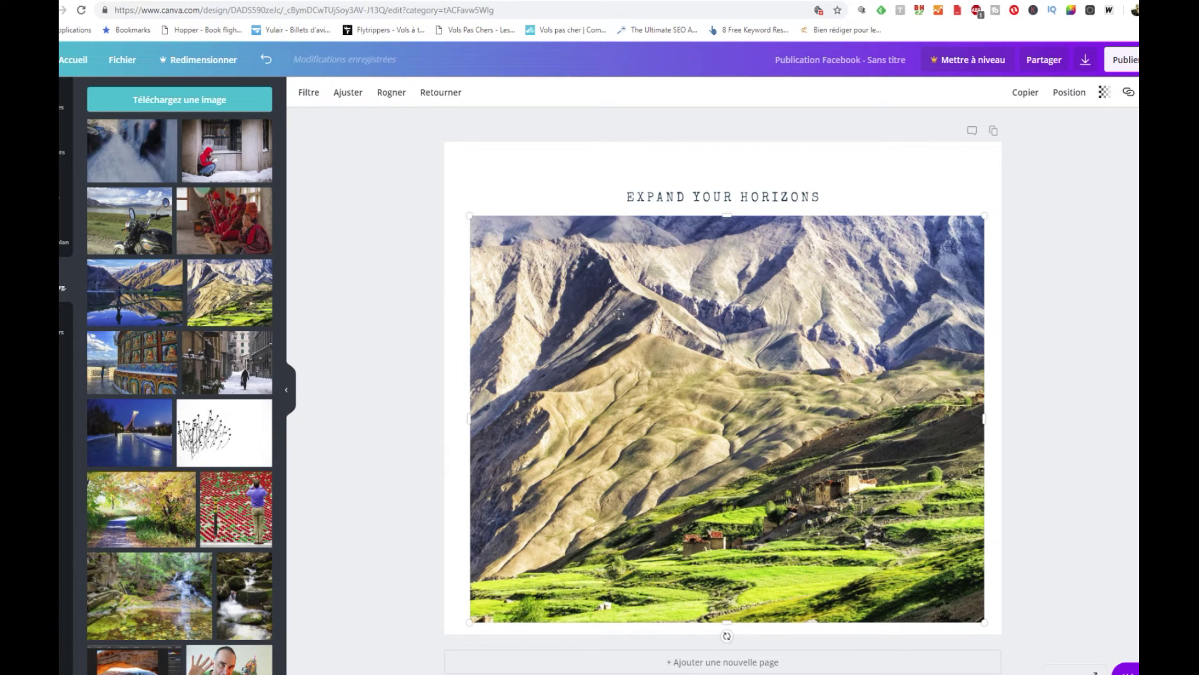
# Send the valley photo backward behind the text.
pyautogui.click(1069, 93)
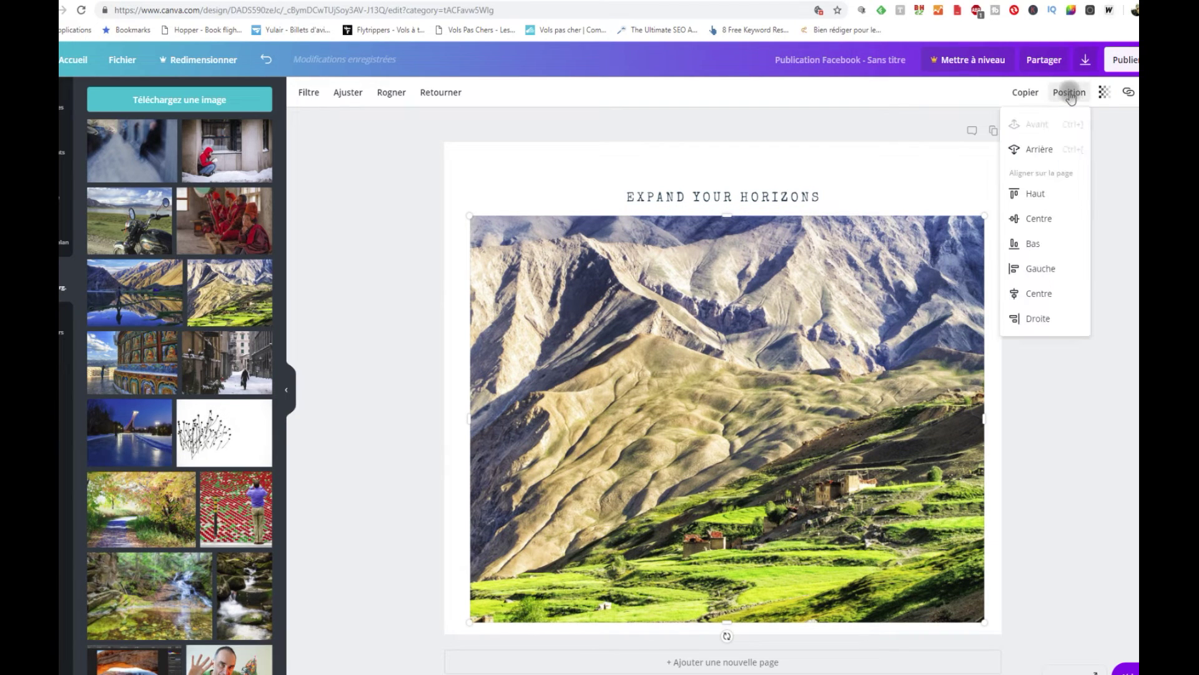
pyautogui.click(1042, 150)
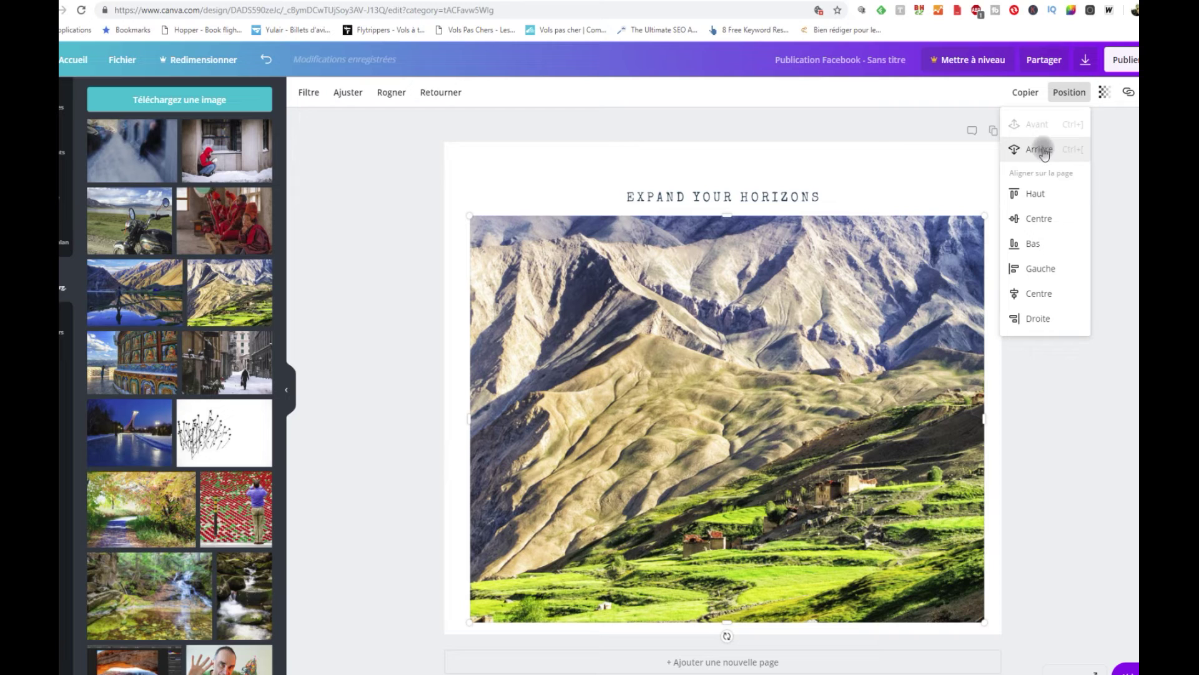
pyautogui.click(960, 162)
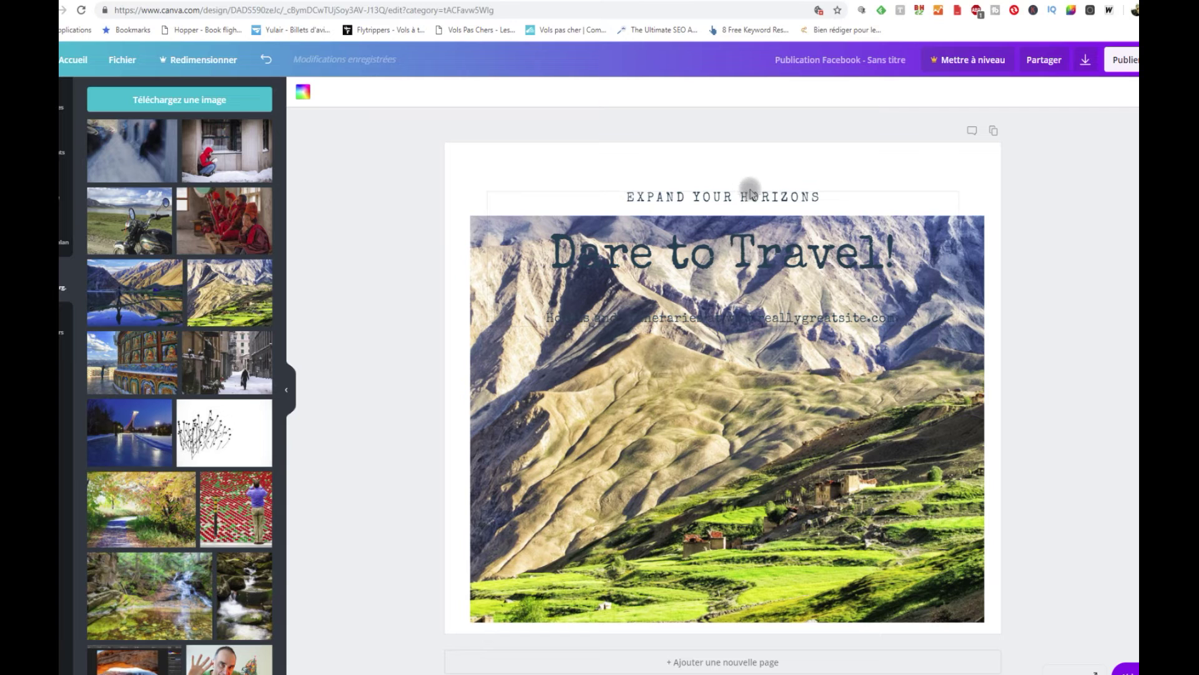
# Move the text group up to the page's top edge and shrink it until the title is about size 48.
pyautogui.click(592, 227)
pyautogui.moveTo(593, 231); pyautogui.dragTo(603, 192)
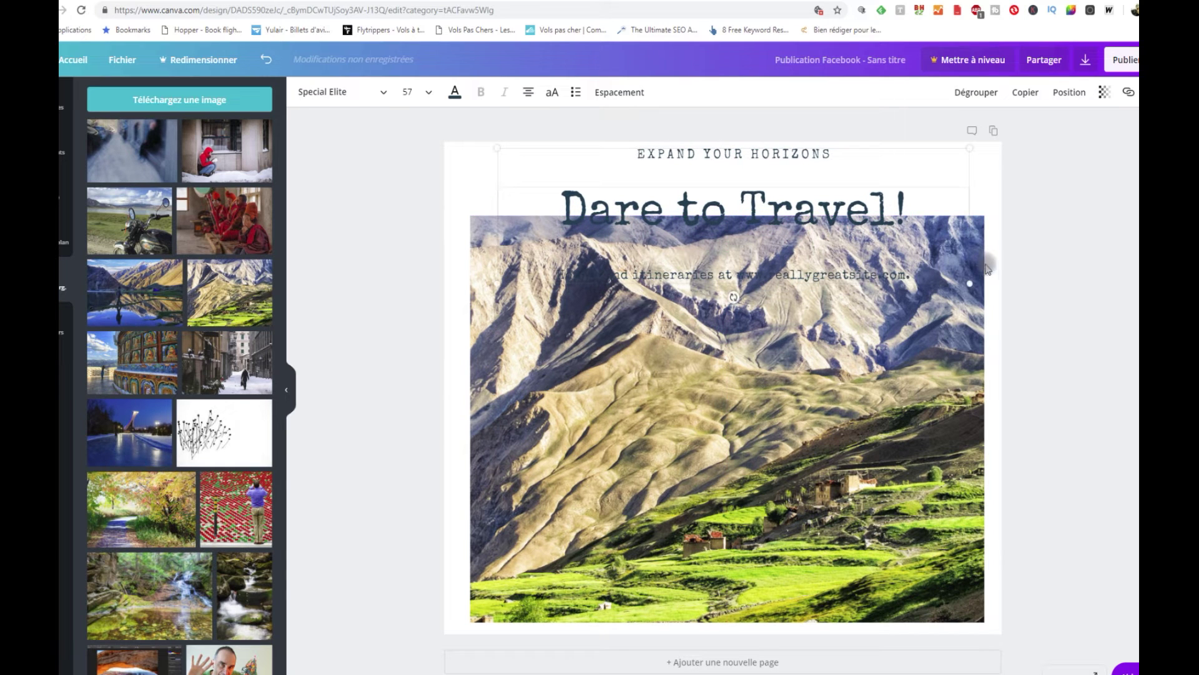
pyautogui.moveTo(967, 280); pyautogui.dragTo(945, 276)
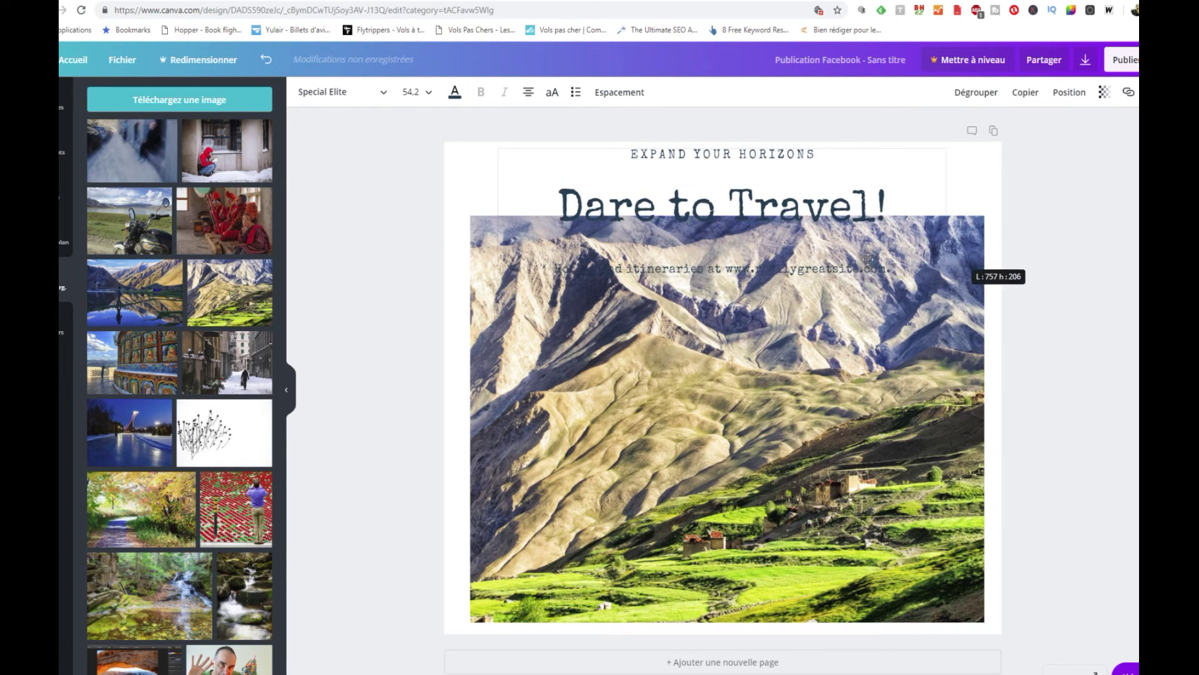
pyautogui.moveTo(497, 275); pyautogui.dragTo(549, 261)
# Delete the "Hotels and itineraries" line and replace the title with "Le plaisir d'aller ailleurs", broken into two lines after "plaisir".
pyautogui.doubleClick(731, 255)
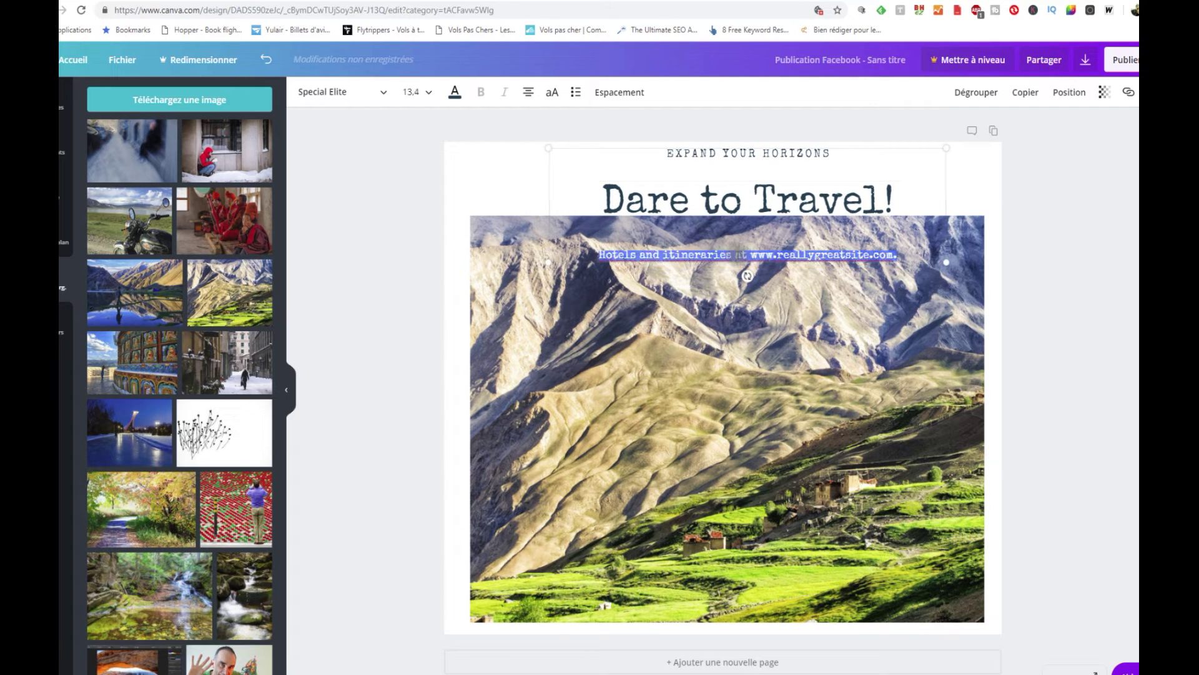
pyautogui.click(738, 255)
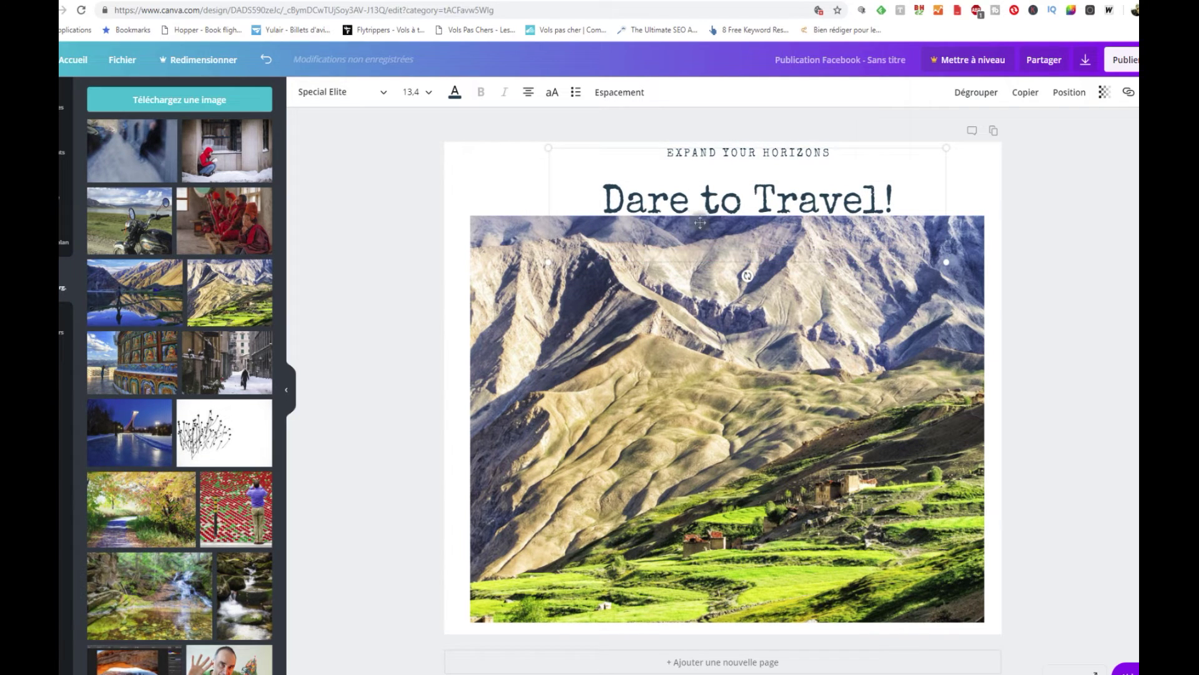
pyautogui.doubleClick(716, 200)
pyautogui.click(715, 201)
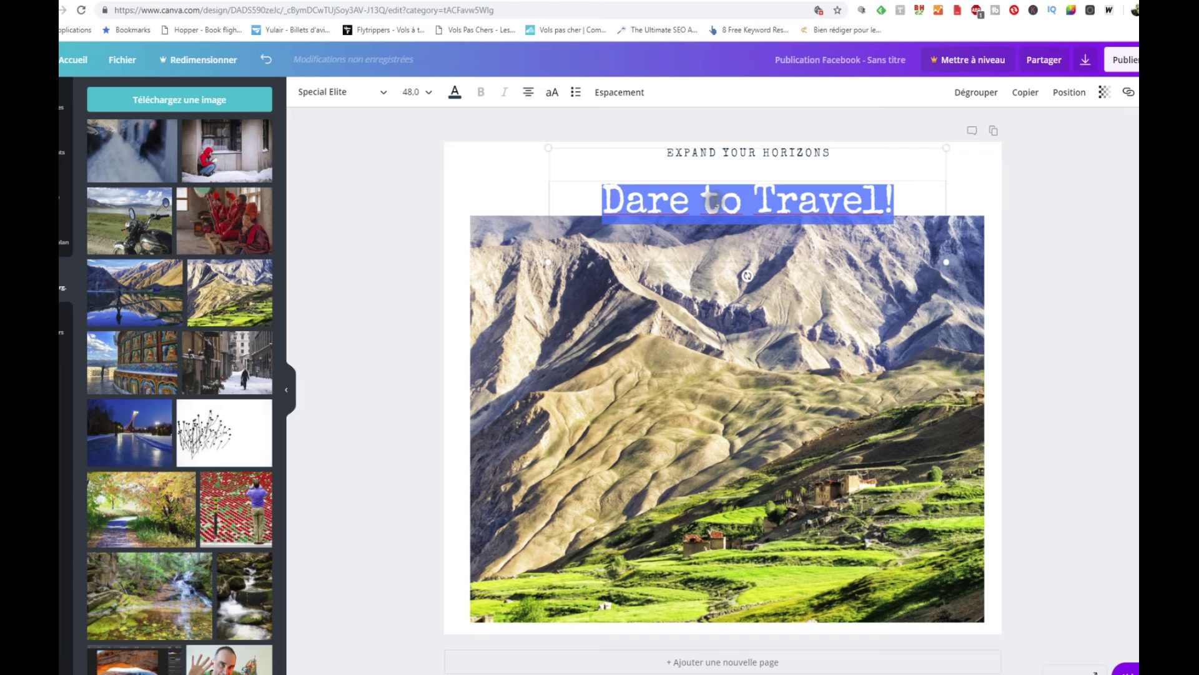
pyautogui.write('Le plaisir')
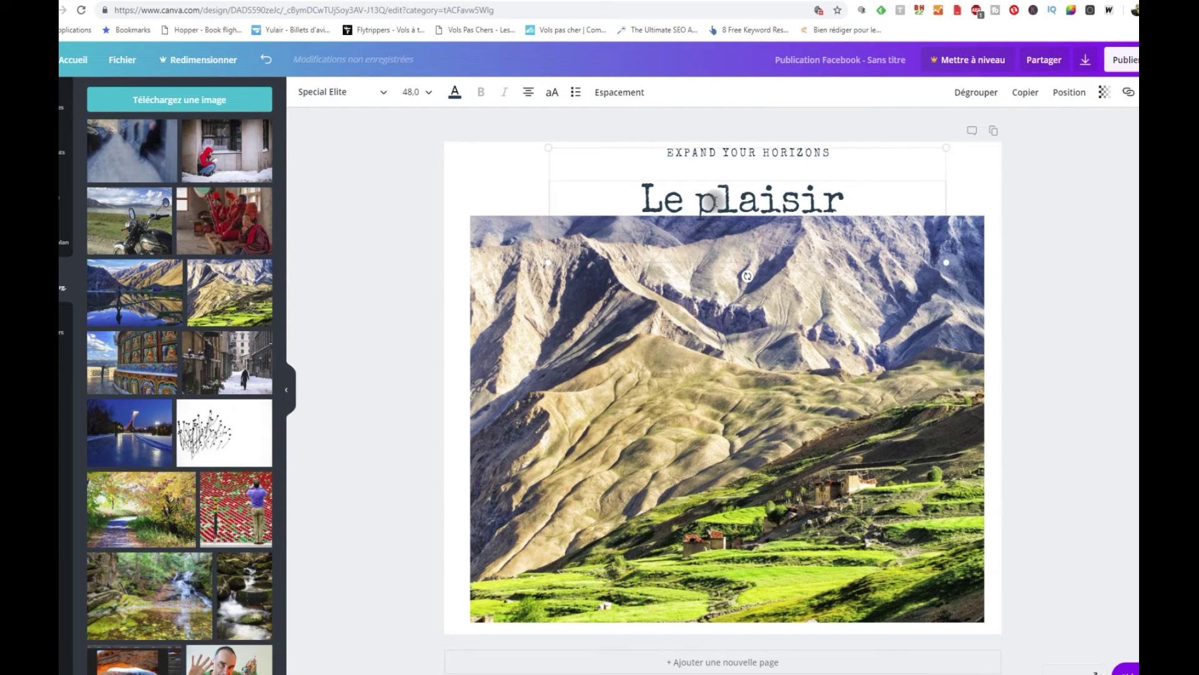
pyautogui.write(" d'aller")
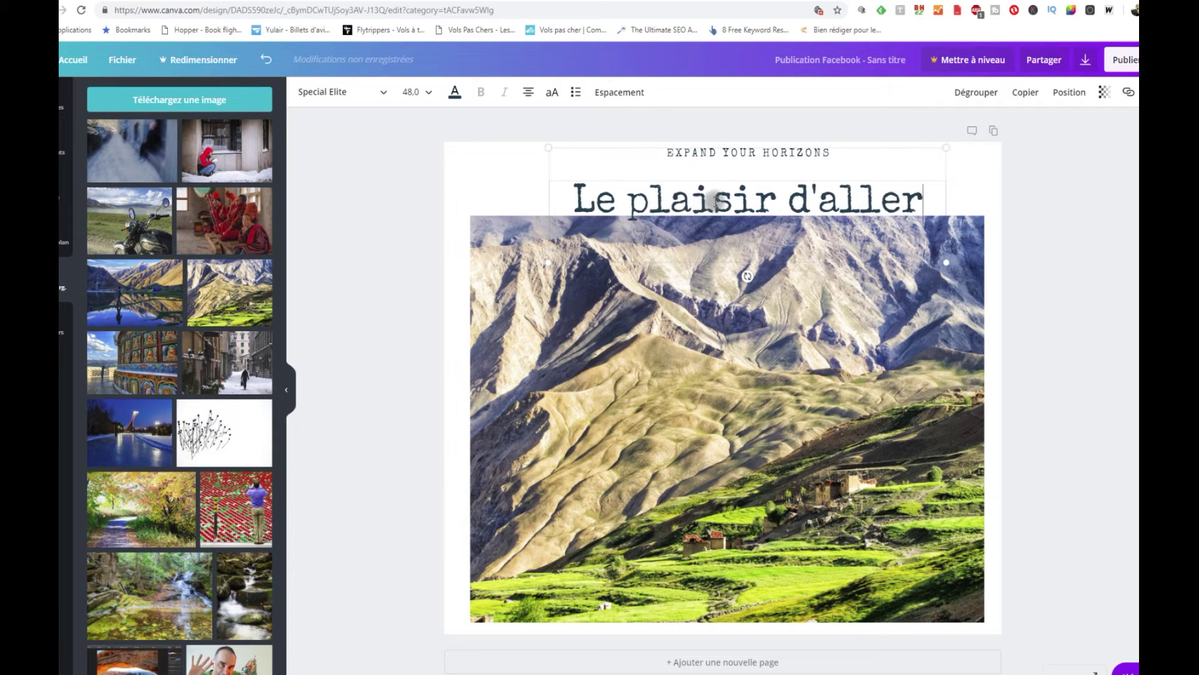
pyautogui.write(' ailleurs')
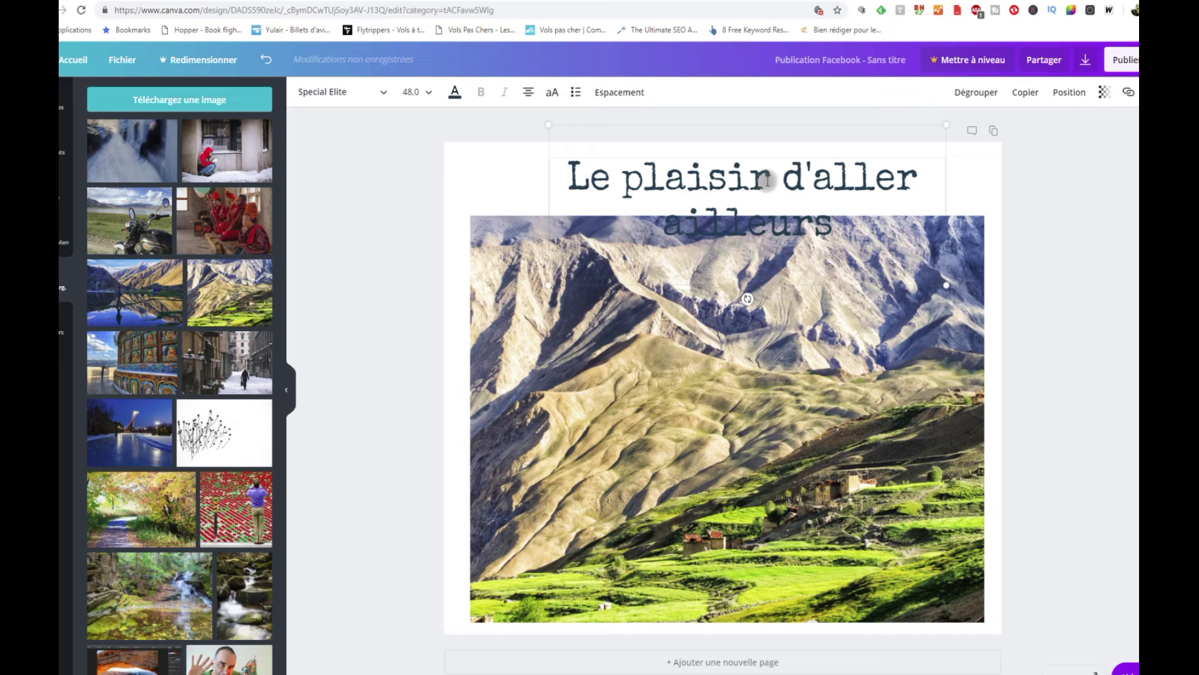
pyautogui.press('Return')
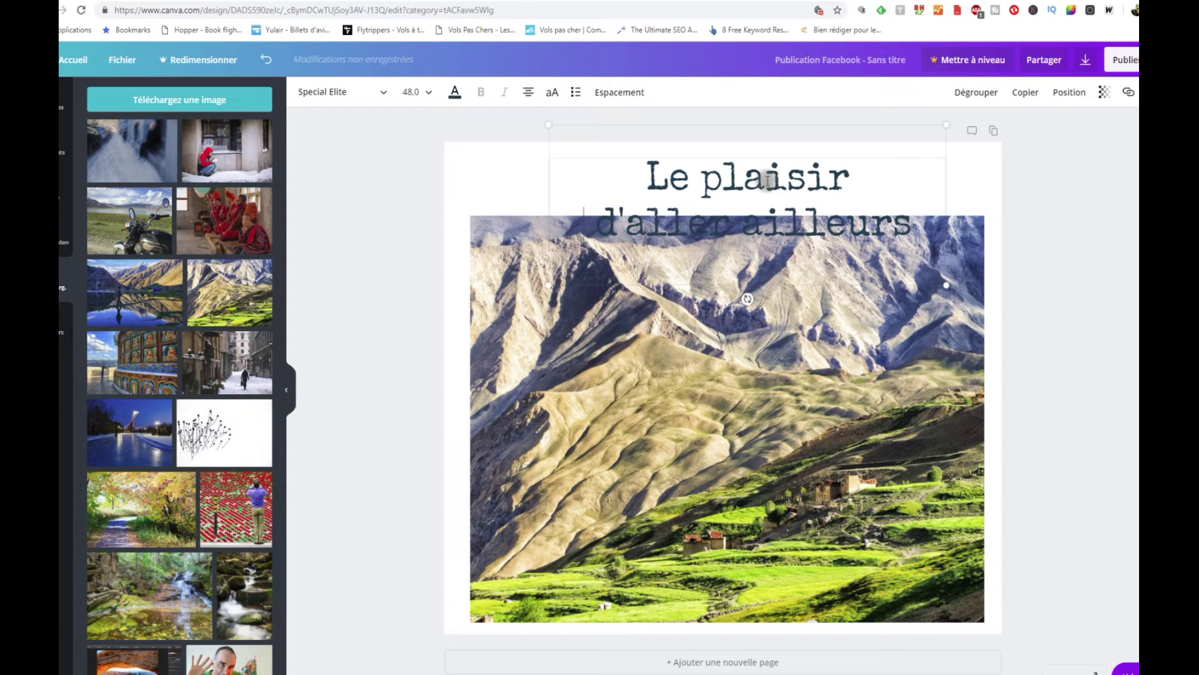
pyautogui.press('Delete')
pyautogui.click(787, 179)
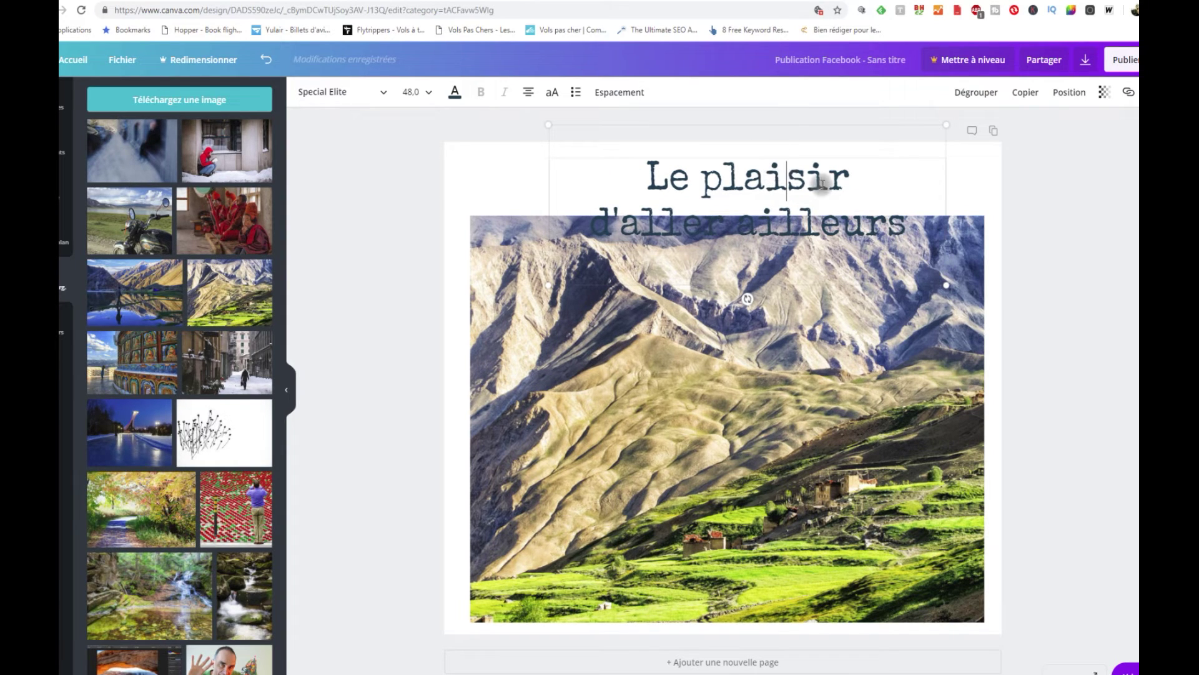
# Shift the photo slightly down and shrink the text group to about title size 34 so it fits in the white band above.
pyautogui.moveTo(684, 426); pyautogui.dragTo(687, 432)
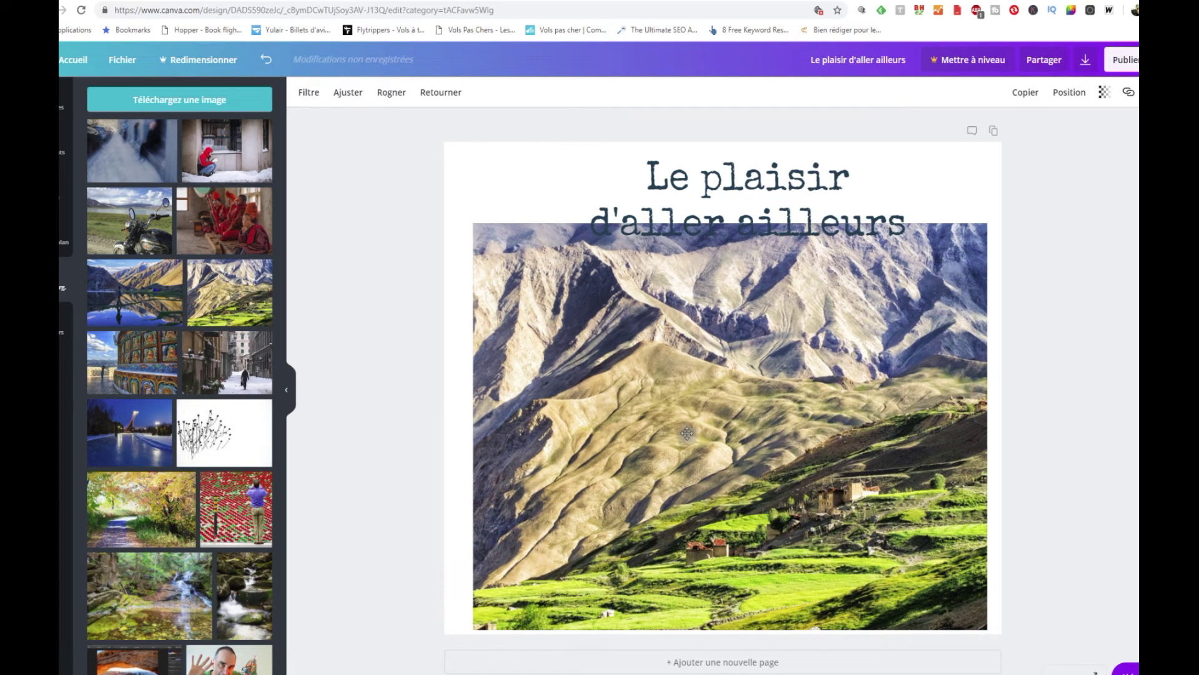
pyautogui.click(788, 219)
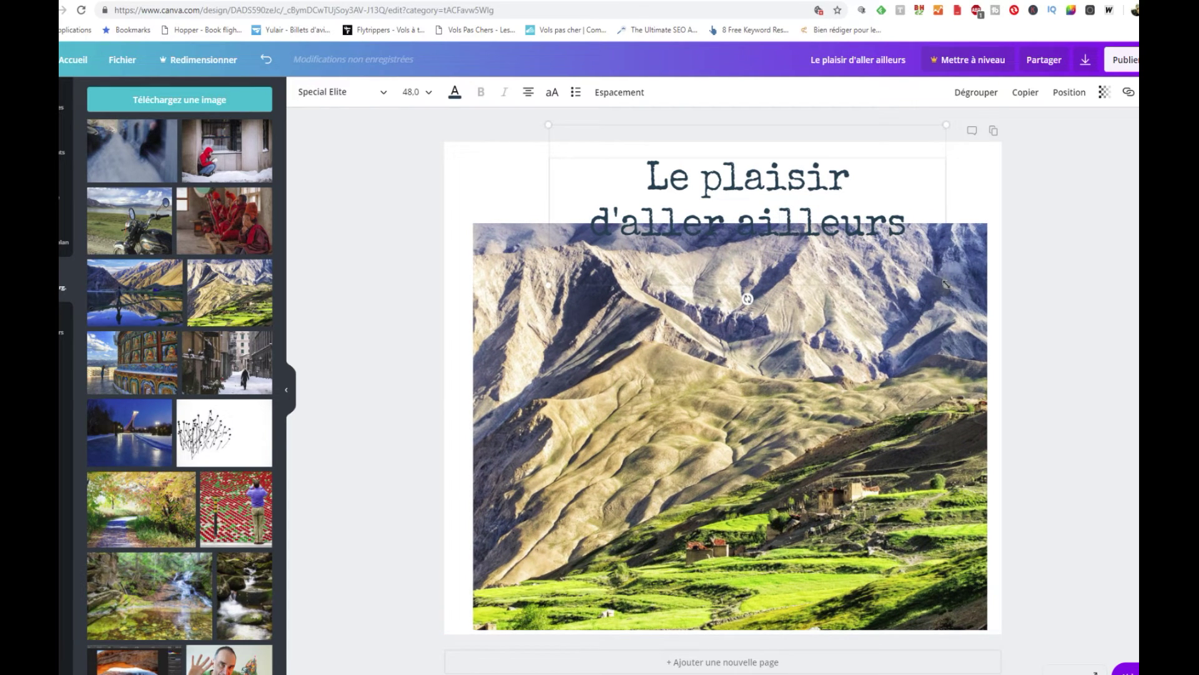
pyautogui.moveTo(947, 284); pyautogui.dragTo(869, 254)
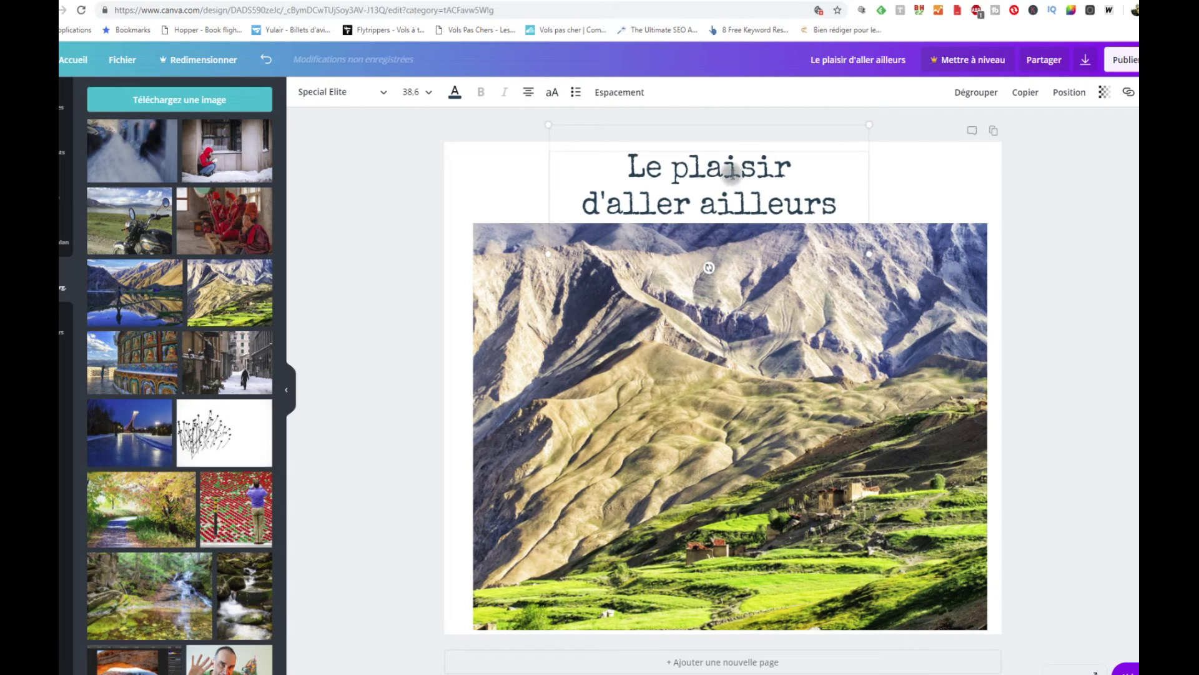
pyautogui.moveTo(729, 141); pyautogui.dragTo(732, 163)
pyautogui.moveTo(866, 276); pyautogui.dragTo(815, 211)
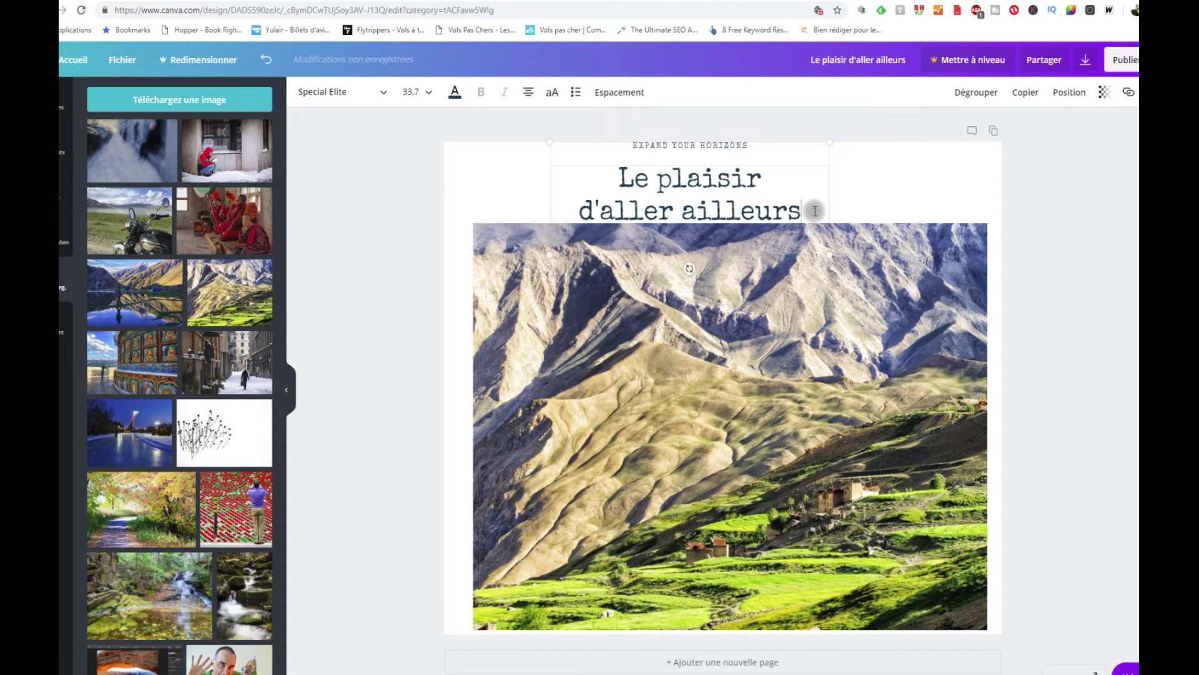
# Enclose the title "Le plaisir d'aller ailleurs" in double quotation marks.
pyautogui.write('"')
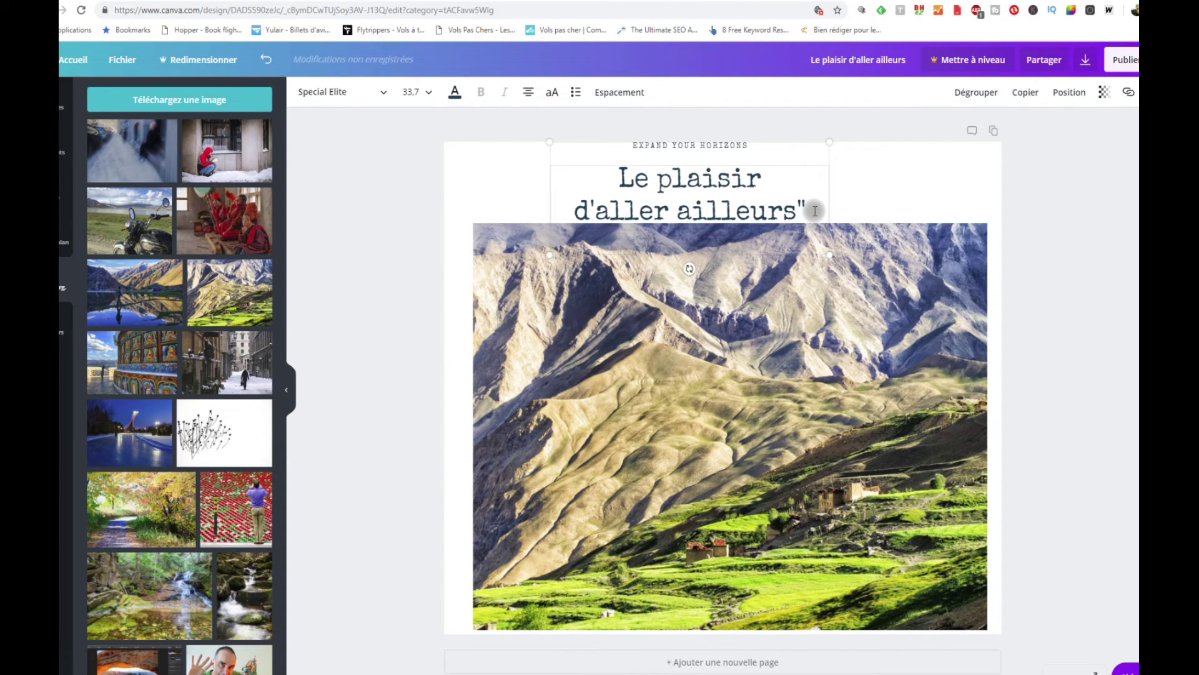
pyautogui.click(620, 177)
pyautogui.write('"')
# Replace the small "Expand your horizons" line above the title with "Voyages Karma India".
pyautogui.doubleClick(654, 146)
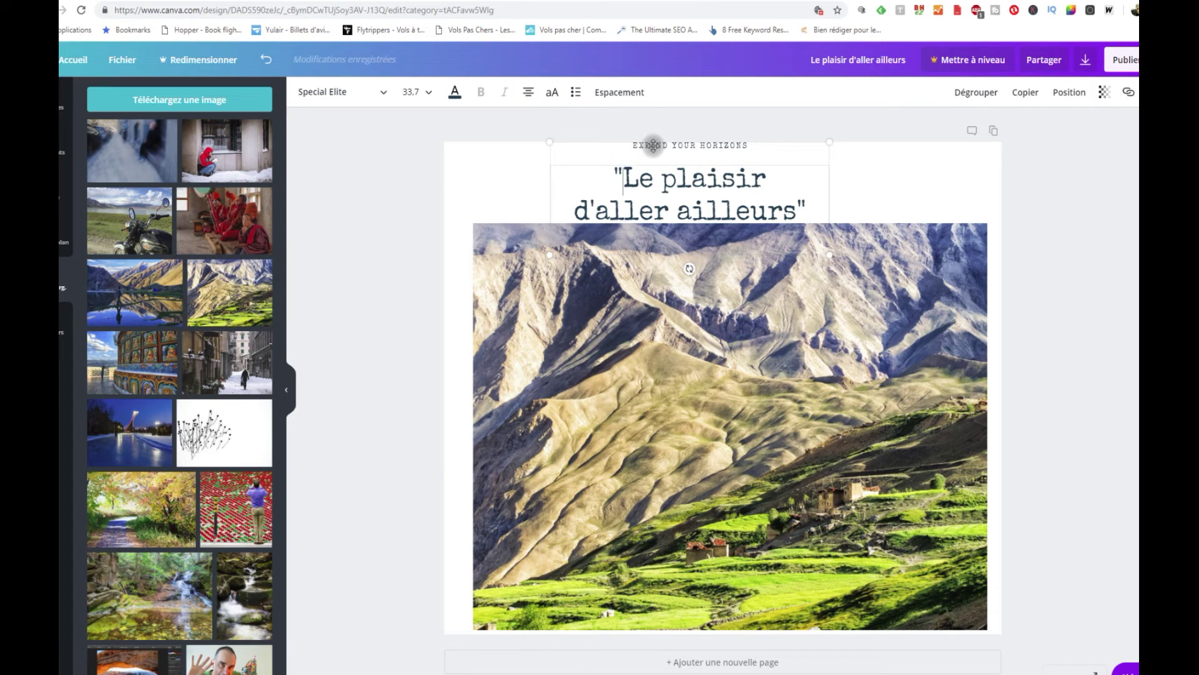
pyautogui.click(653, 145)
pyautogui.write('Vo')
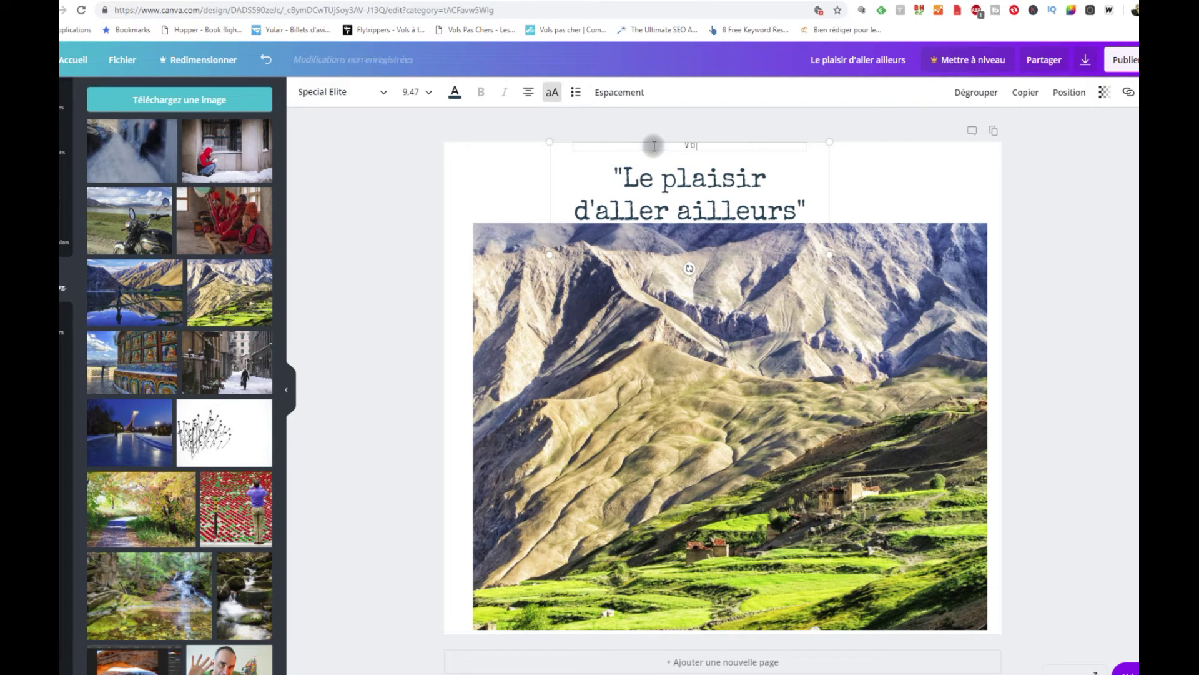
pyautogui.write('yages Karma India')
pyautogui.click(968, 180)
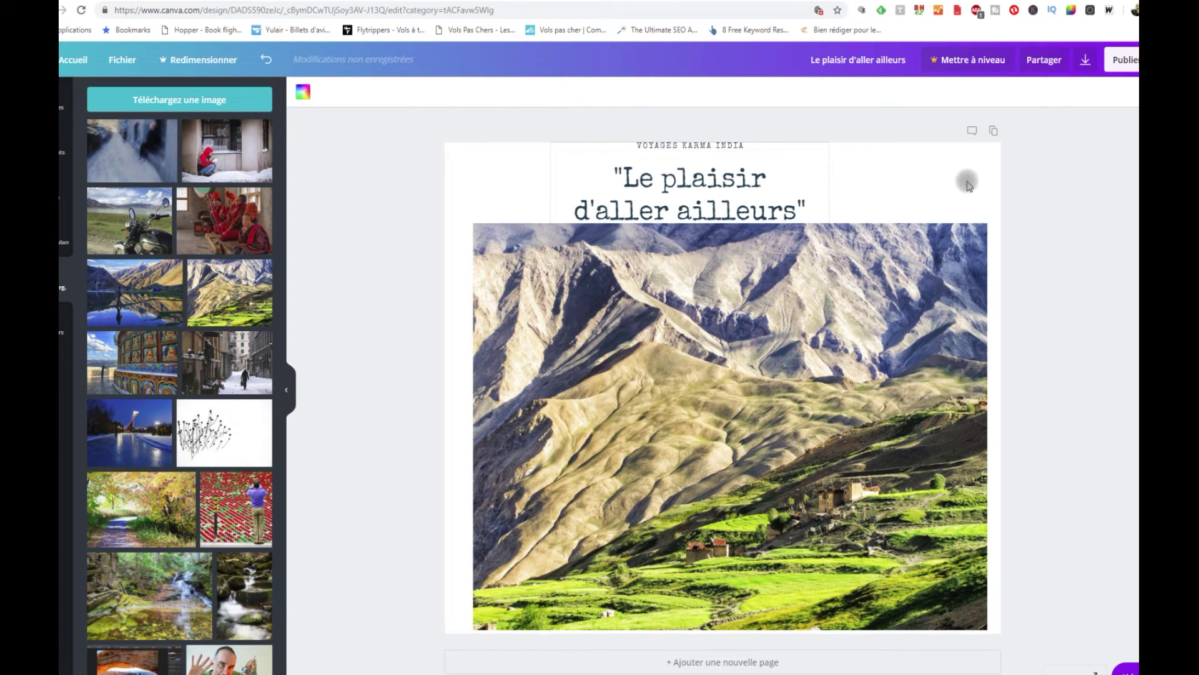
# Shrink the photo to about 840 px wide, then enlarge the text group to title size 36.5 and recentre it above the photo.
pyautogui.click(943, 282)
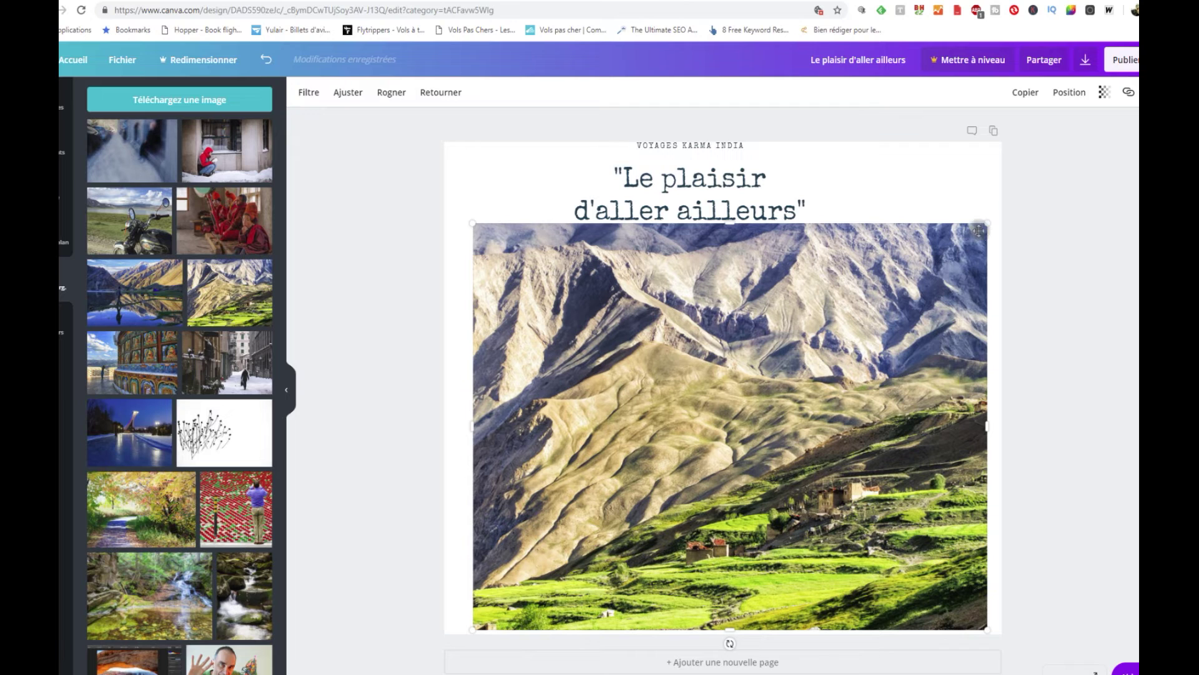
pyautogui.moveTo(983, 226); pyautogui.dragTo(970, 238)
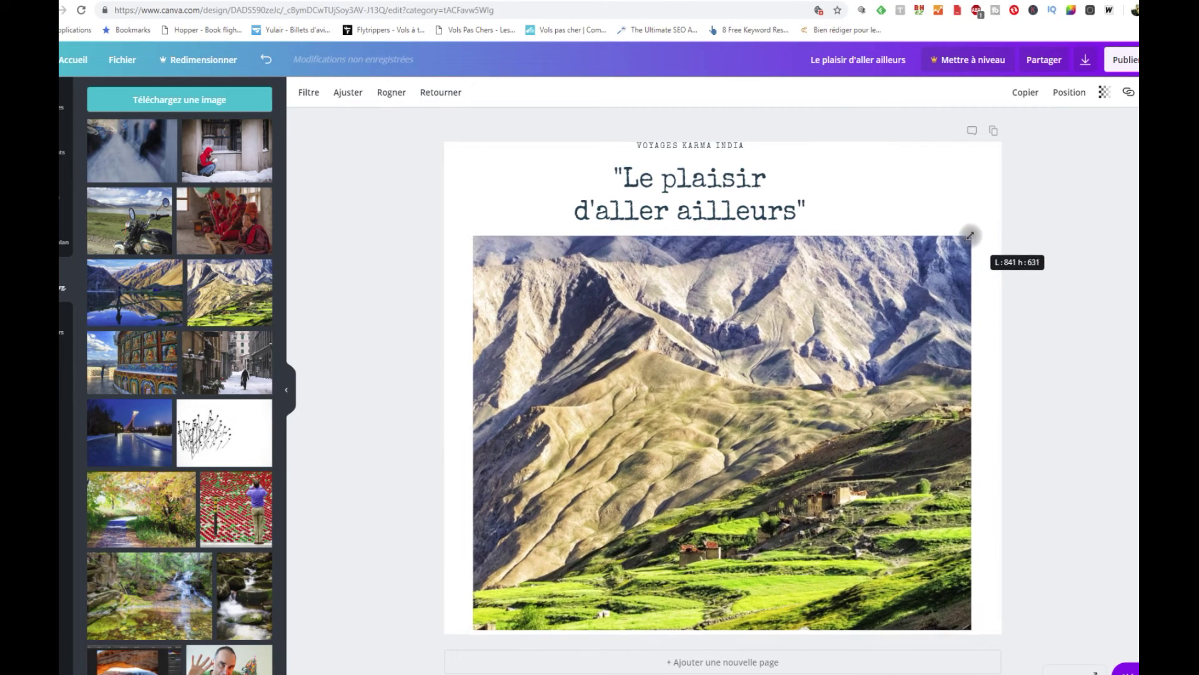
pyautogui.click(723, 201)
pyautogui.moveTo(830, 253); pyautogui.dragTo(853, 263)
pyautogui.moveTo(739, 166); pyautogui.dragTo(756, 173)
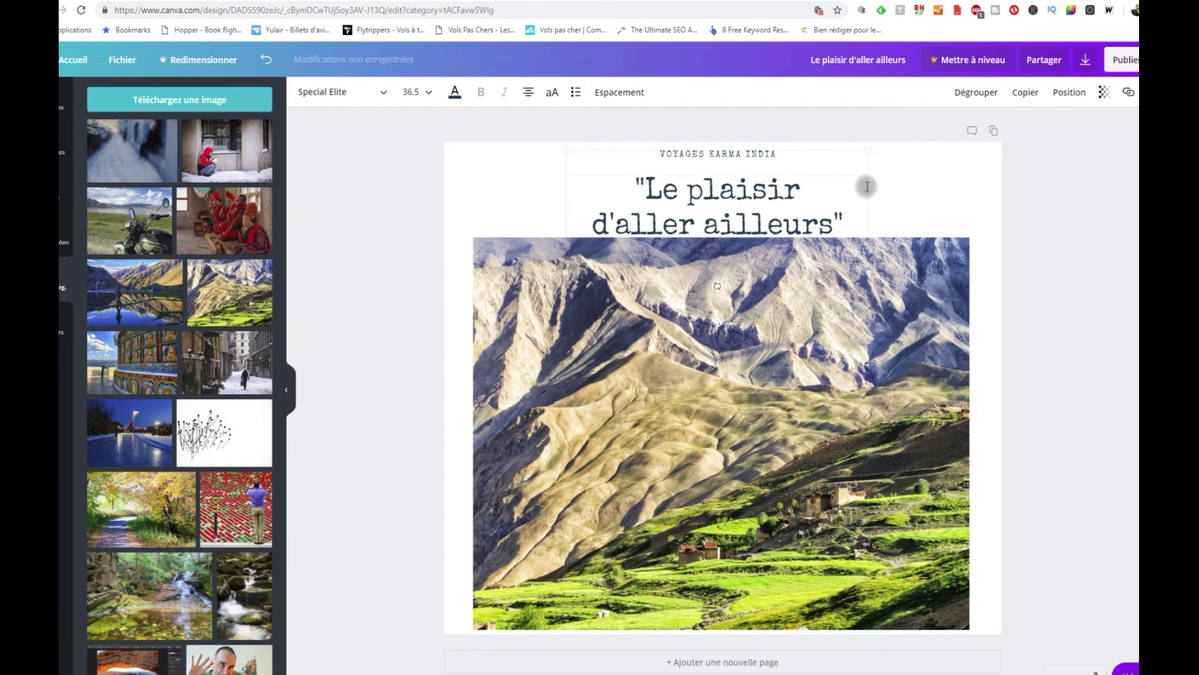
pyautogui.click(931, 195)
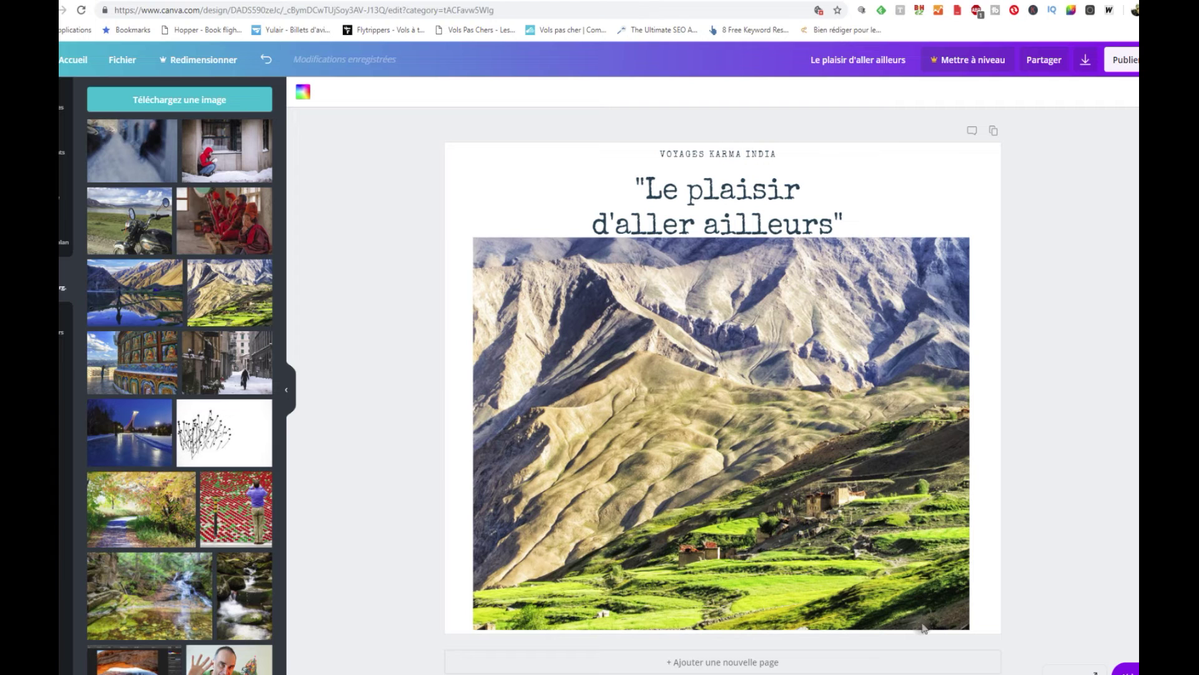
# Add the red "S'abonner" image from the uploads, shrink it to a small badge and place it over the photo's lower-right corner.
pyautogui.scroll(-10, 190, 329)
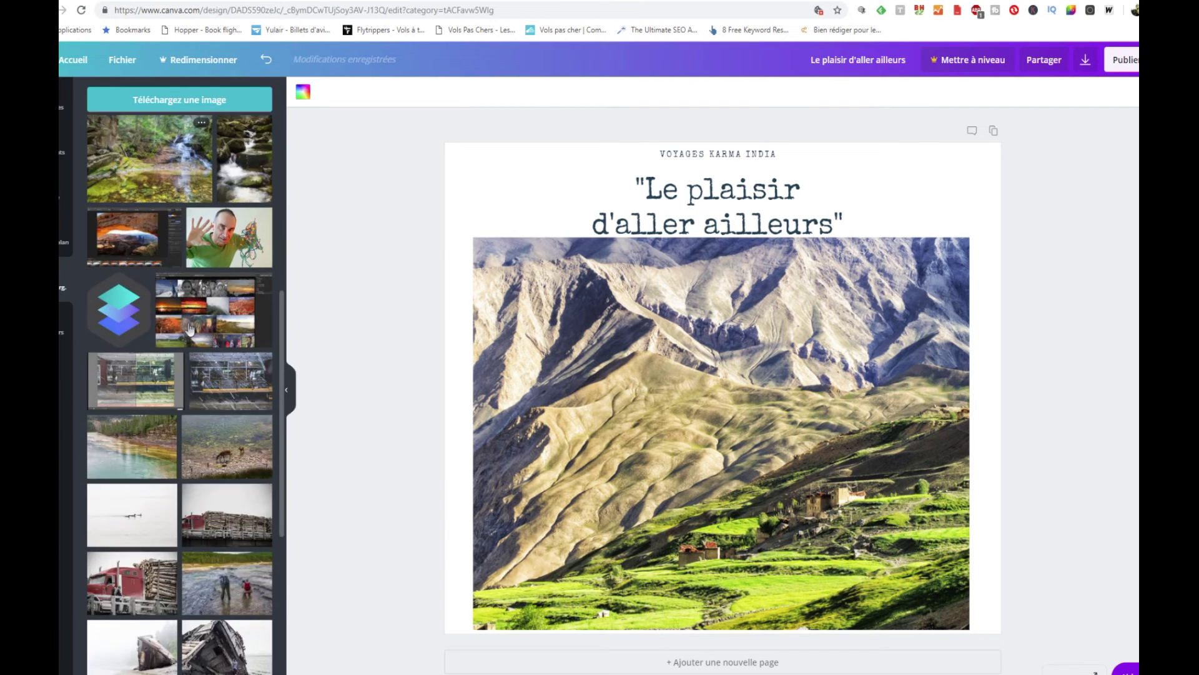
pyautogui.scroll(-15, 190, 329)
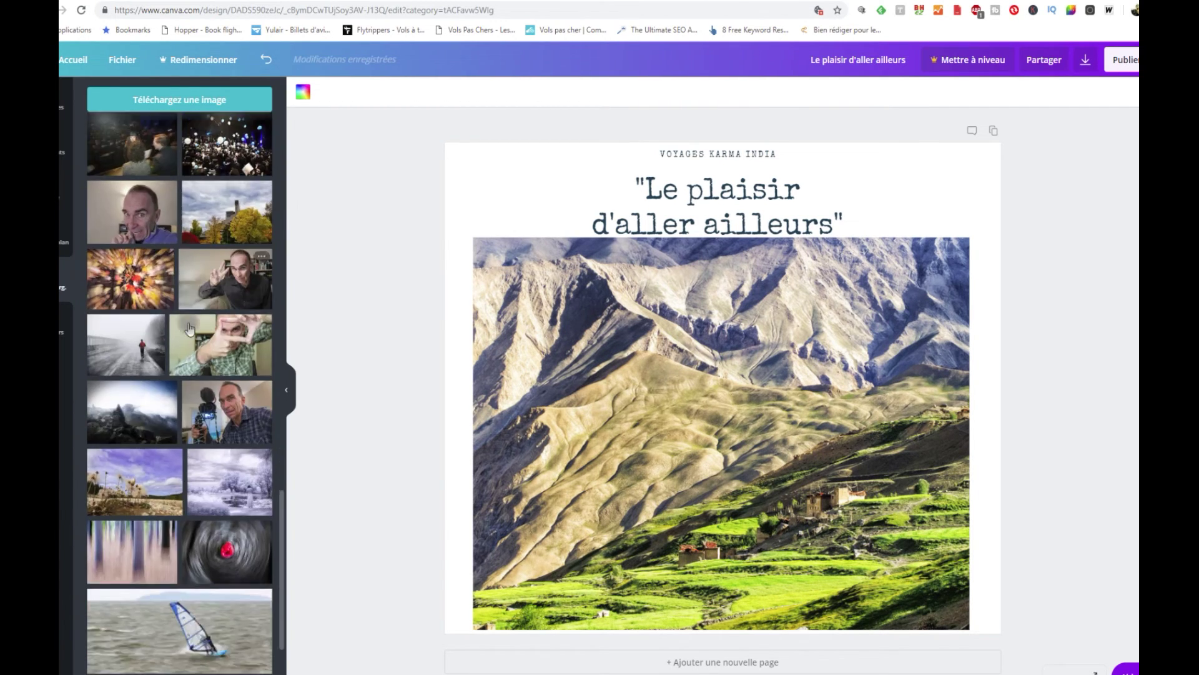
pyautogui.scroll(-2, 189, 329)
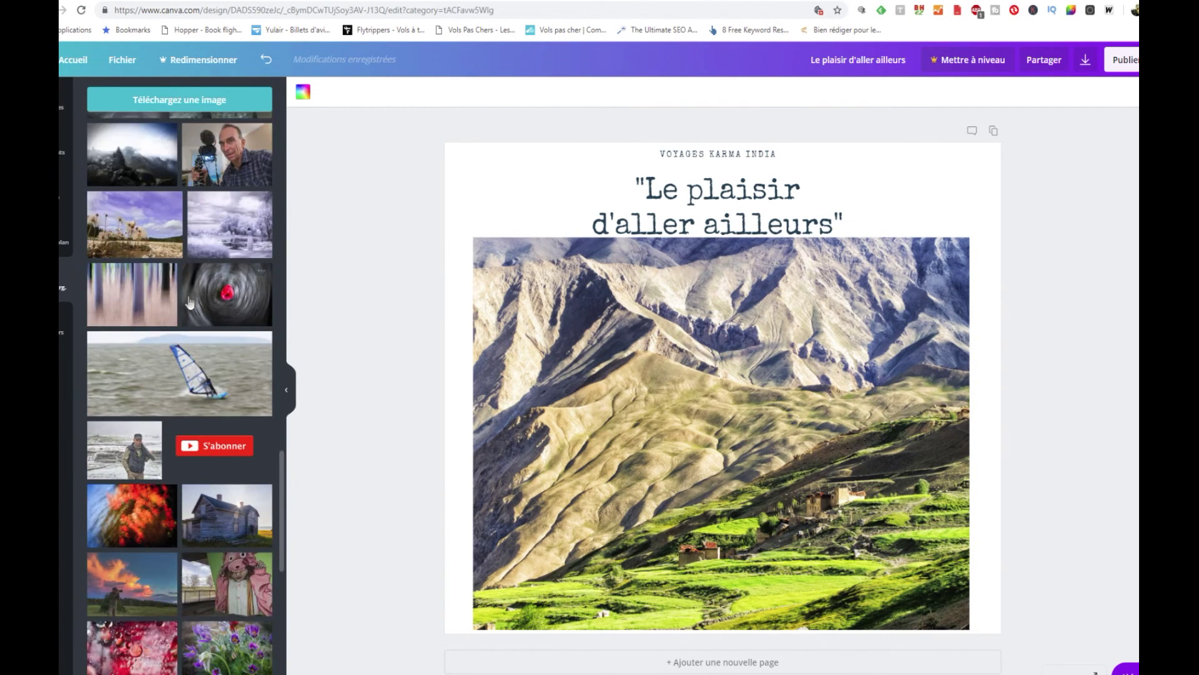
pyautogui.click(225, 445)
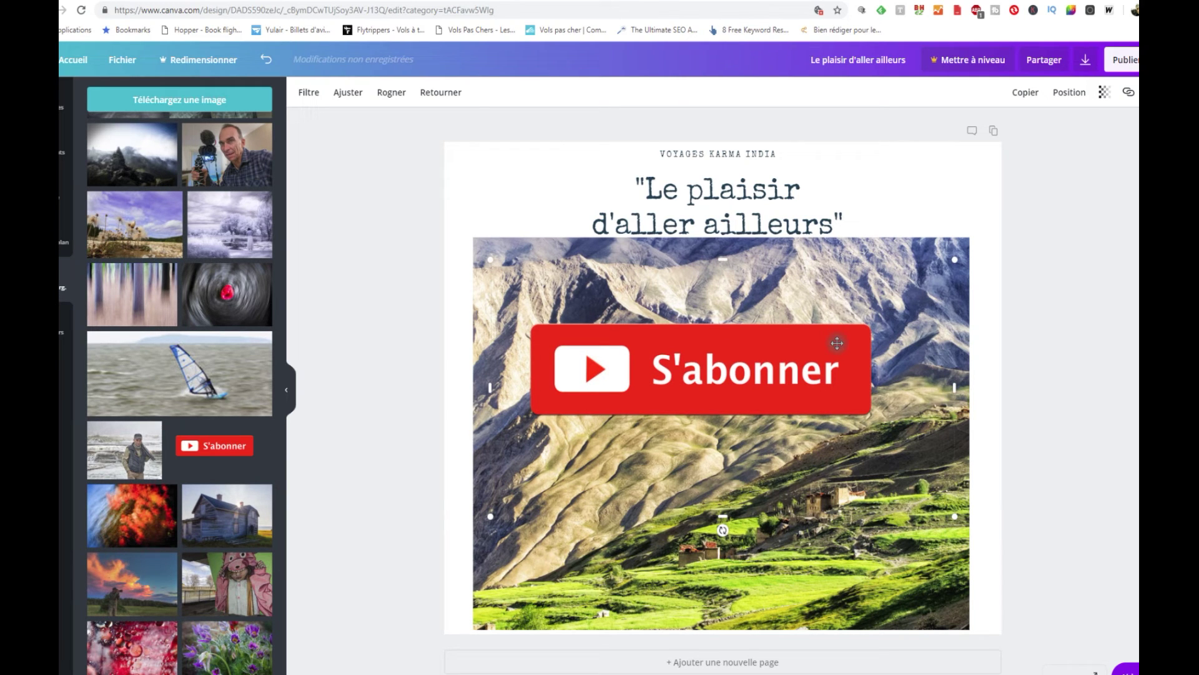
pyautogui.moveTo(954, 259); pyautogui.dragTo(606, 469)
pyautogui.moveTo(534, 490); pyautogui.dragTo(956, 616)
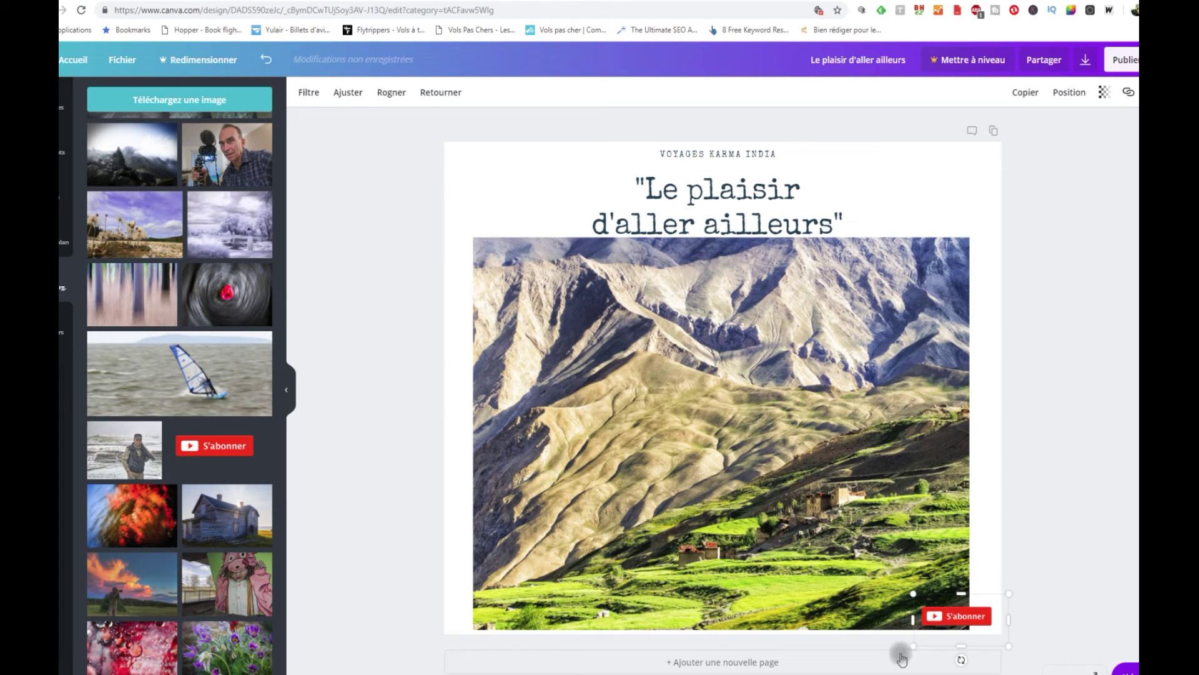
pyautogui.click(987, 524)
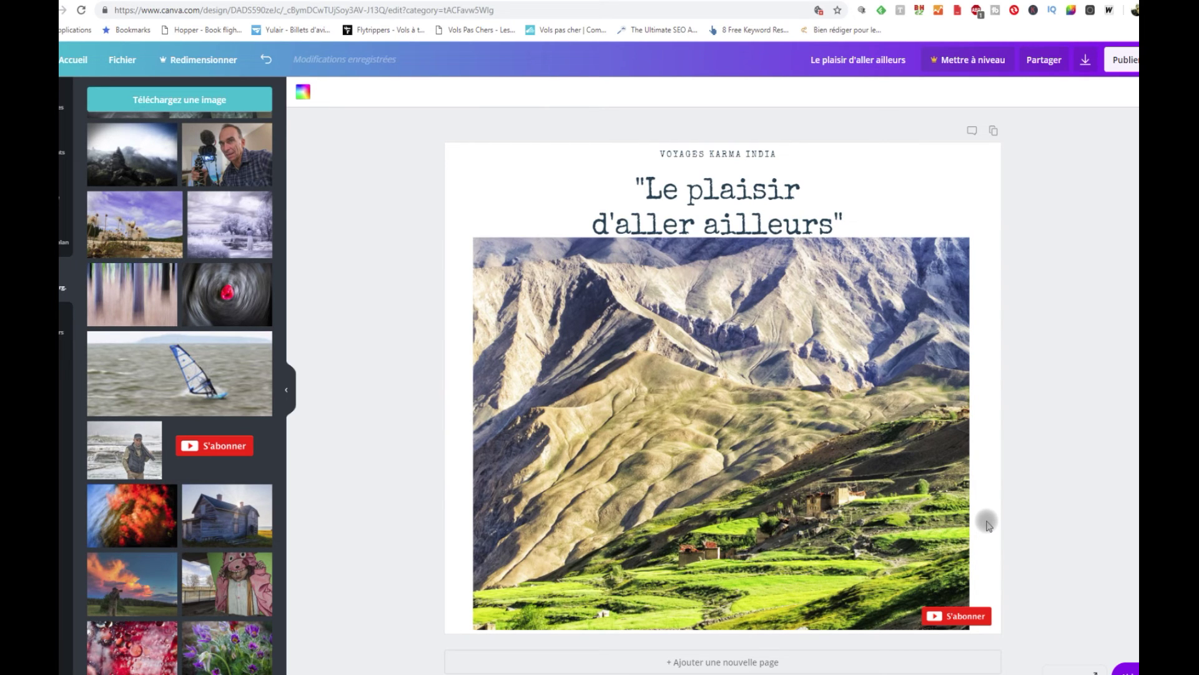
# Open the download options for the finished Facebook post.
pyautogui.click(1086, 59)
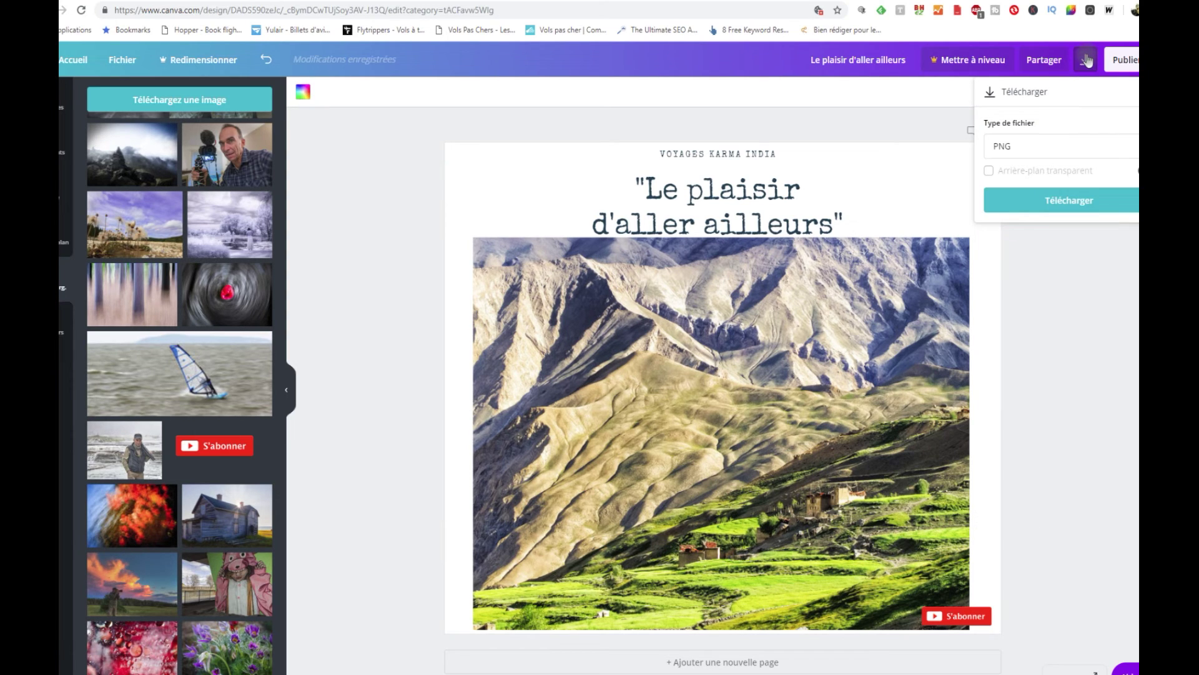